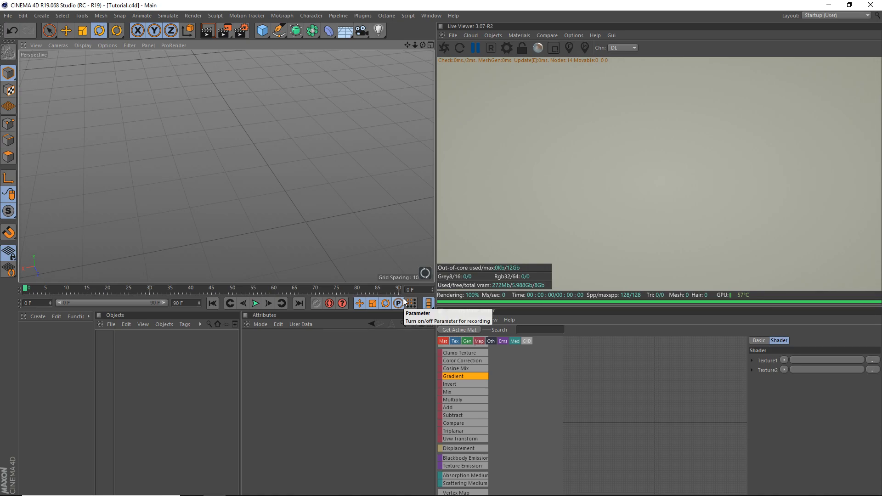
# Add a plane and an Octane HDRI environment to the scene.
pyautogui.moveTo(262, 30); pyautogui.dragTo(347, 86)
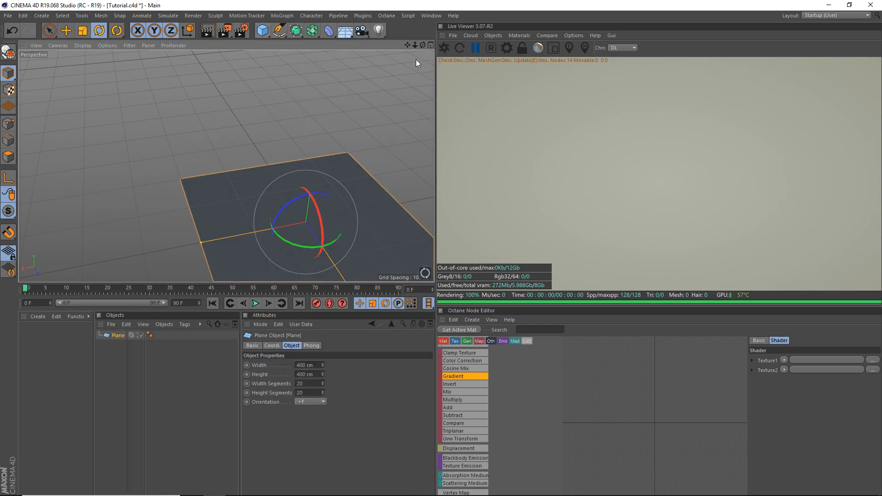
pyautogui.click(501, 38)
pyautogui.click(513, 65)
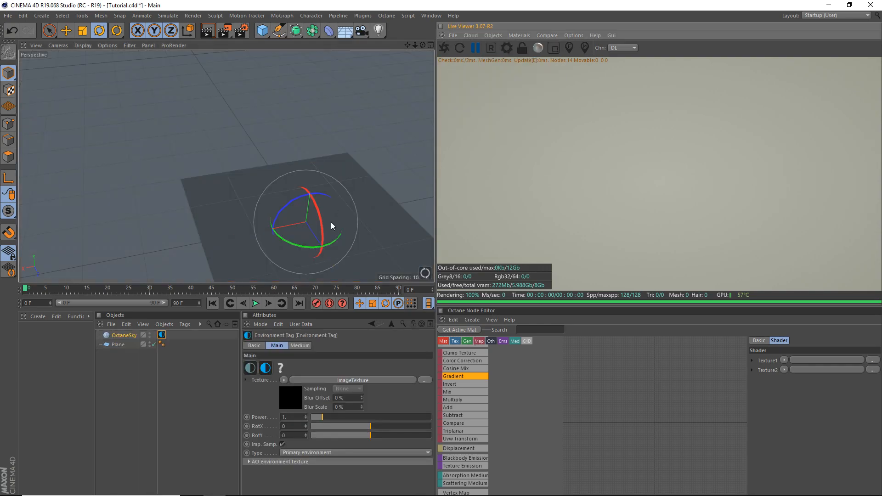
# Load the HdrSkyEvening003_HDR_HIRES EXR file as the sky environment's image texture.
pyautogui.click(293, 400)
pyautogui.click(425, 365)
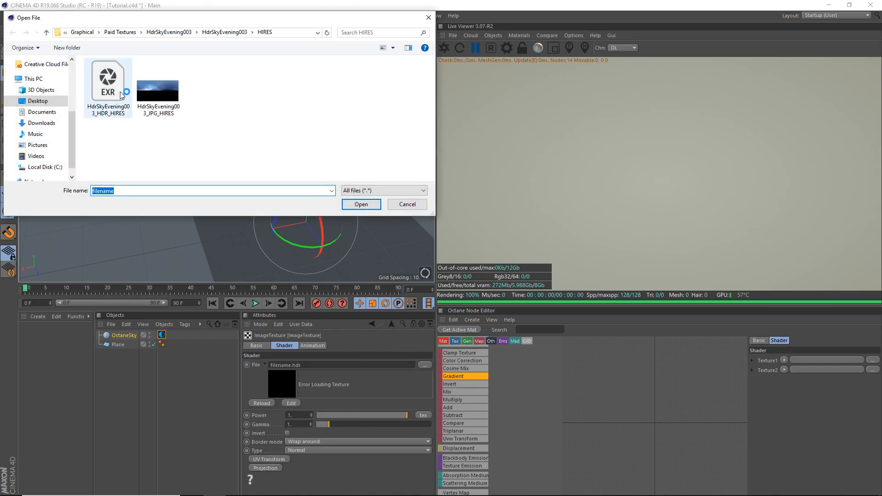
pyautogui.doubleClick(122, 95)
pyautogui.click(497, 285)
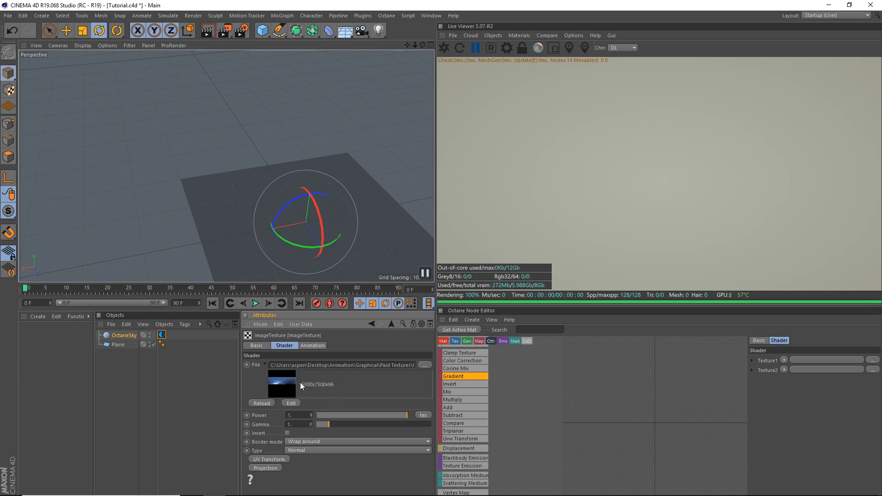
pyautogui.click(494, 36)
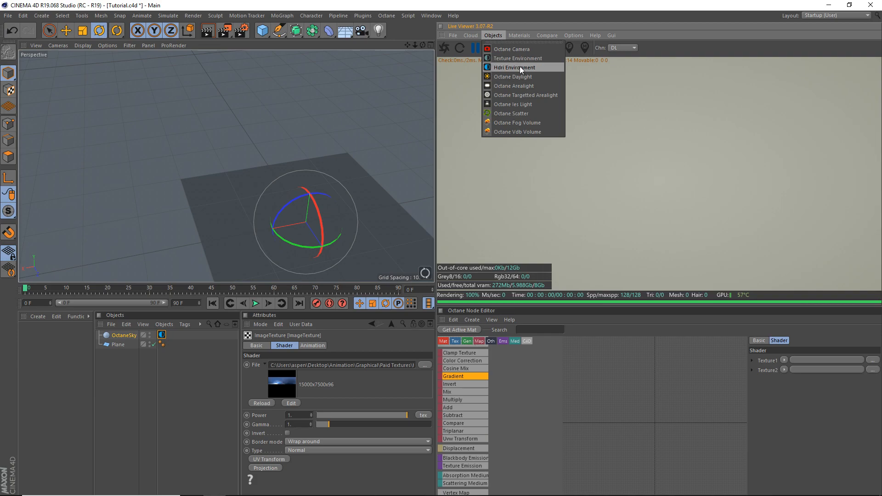
pyautogui.click(520, 67)
pyautogui.press('Delete')
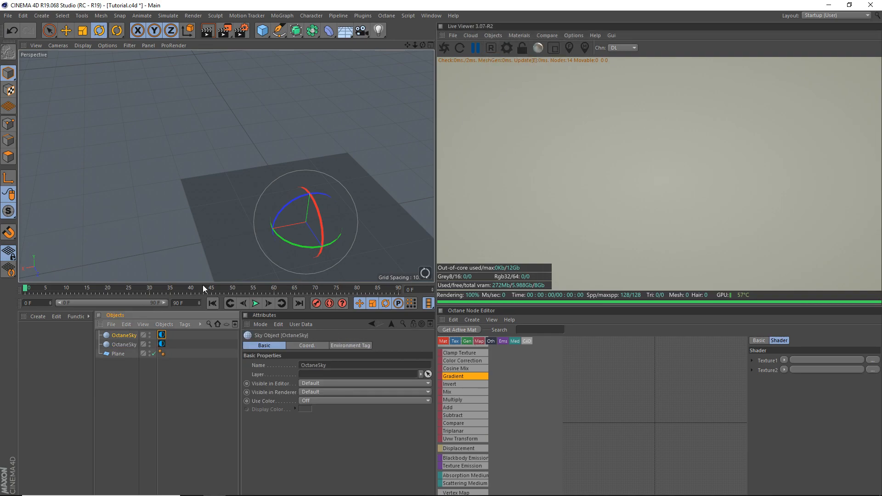
# Add an Octane area light to the scene and start the live render.
pyautogui.click(493, 35)
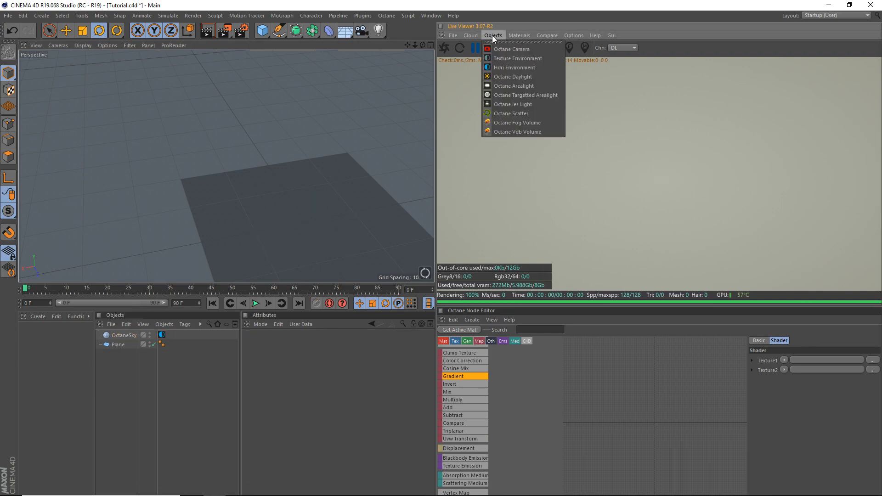
pyautogui.click(510, 85)
pyautogui.scroll(-3, 327, 109)
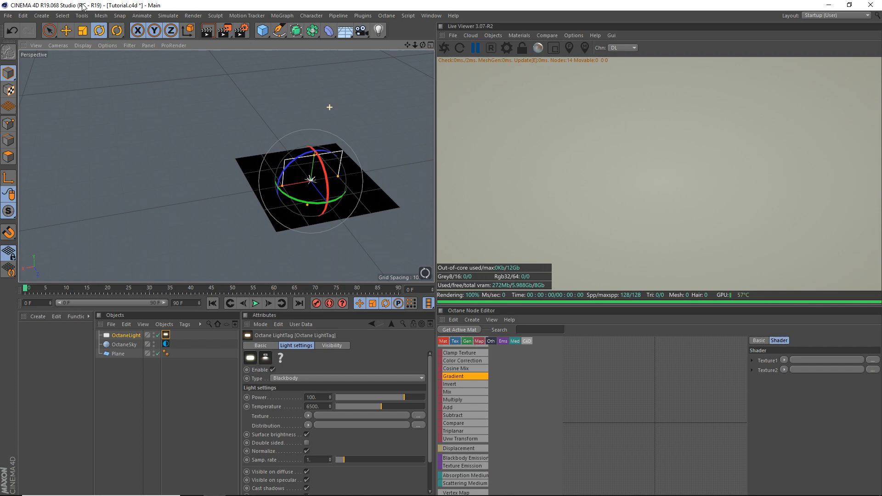
pyautogui.click(444, 48)
# Move the area light away from the plane, raise it above the plane's level and tilt it towards the plane.
pyautogui.press('e')
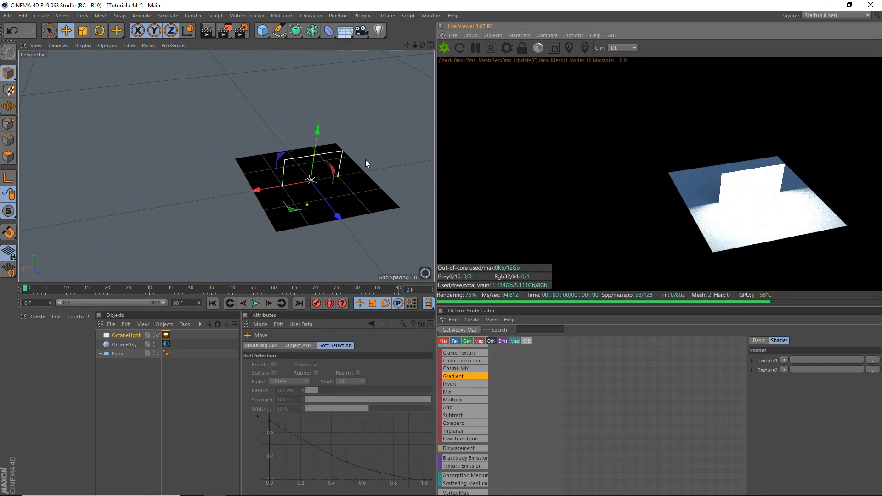
pyautogui.moveTo(330, 200); pyautogui.dragTo(257, 111)
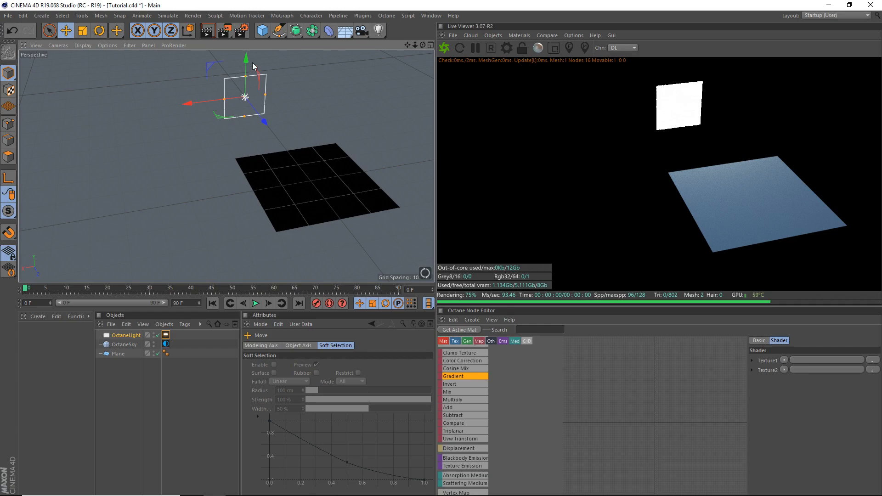
pyautogui.moveTo(245, 70); pyautogui.dragTo(245, 28)
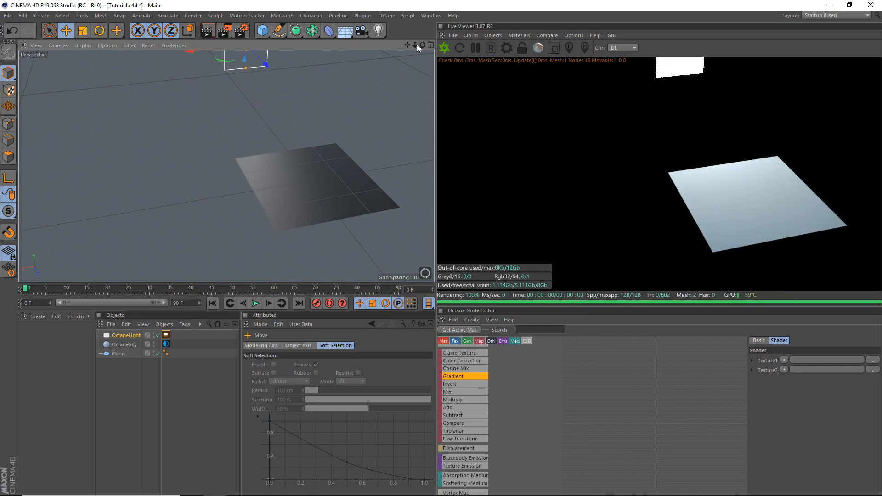
pyautogui.moveTo(420, 46); pyautogui.dragTo(94, 119)
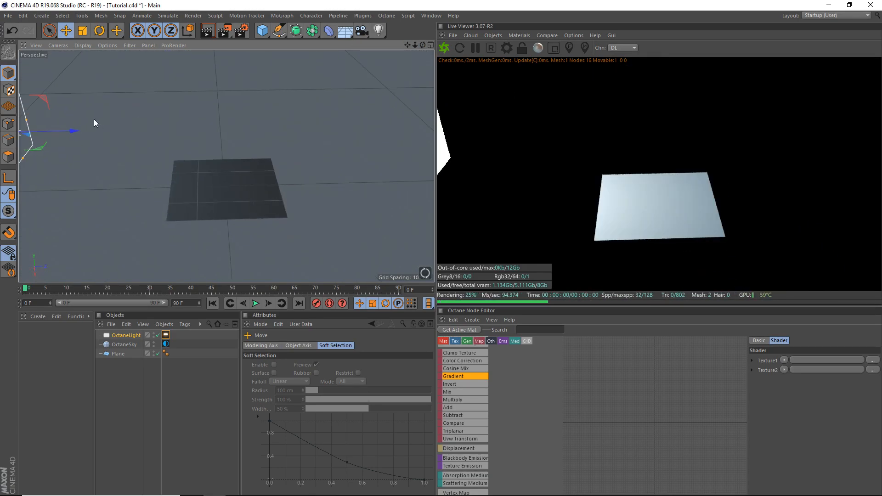
pyautogui.moveTo(407, 45); pyautogui.dragTo(531, 71)
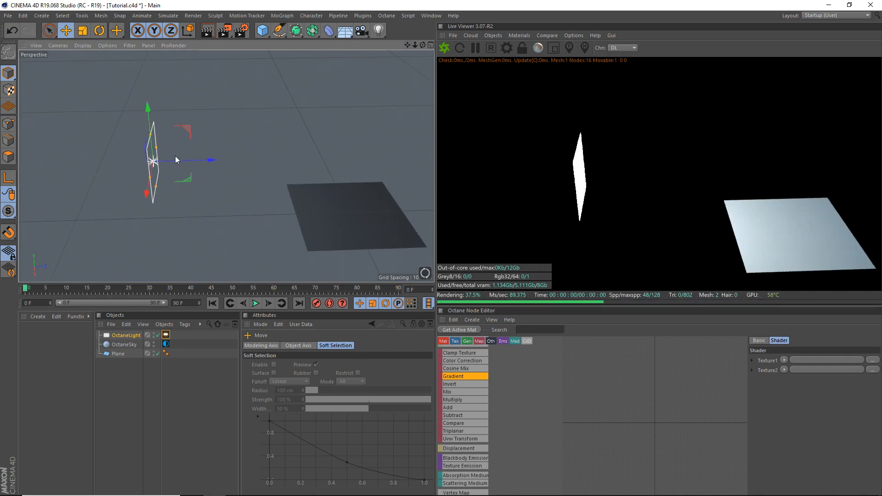
pyautogui.moveTo(188, 182); pyautogui.dragTo(195, 213)
pyautogui.click(98, 33)
pyautogui.moveTo(186, 176); pyautogui.dragTo(199, 187)
pyautogui.moveTo(420, 48); pyautogui.dragTo(61, 27)
pyautogui.click(65, 28)
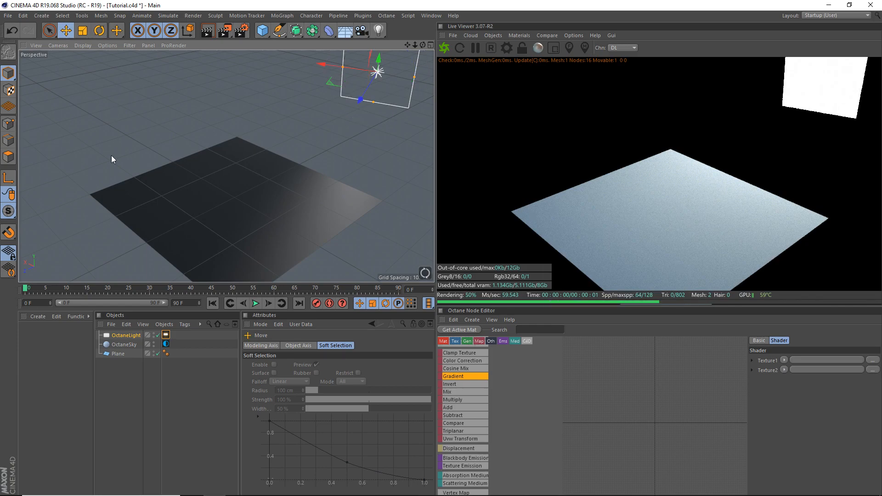
# Create an Octane mix material and name it FinalMud.
pyautogui.click(39, 316)
pyautogui.moveTo(71, 352)
pyautogui.click(237, 358)
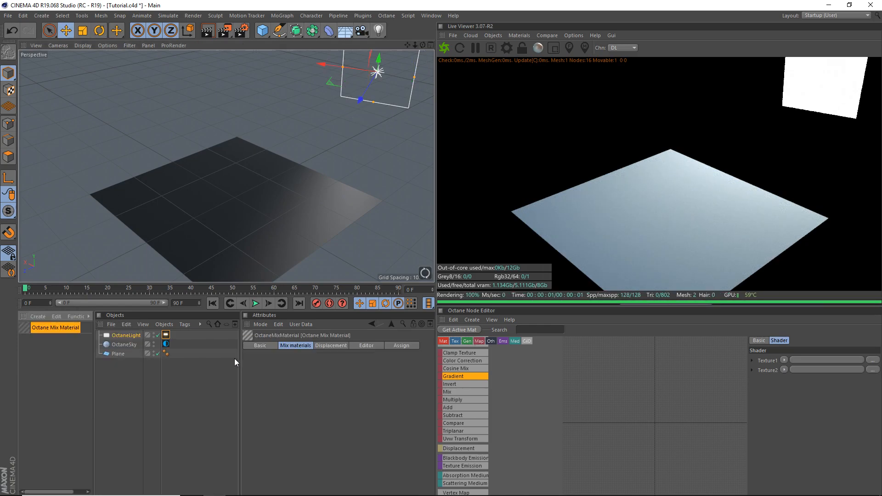
pyautogui.doubleClick(70, 329)
pyautogui.write('FinalM')
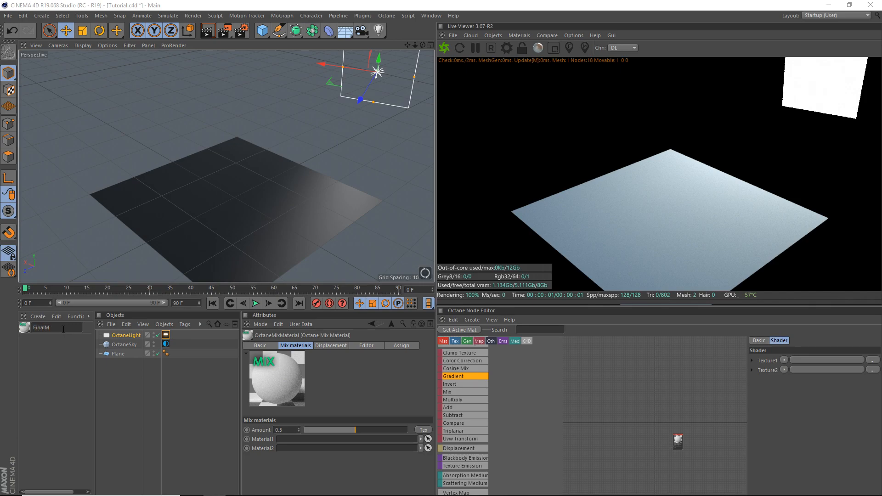
pyautogui.press('Return')
# Create two standard Octane materials for use in the mix.
pyautogui.click(38, 316)
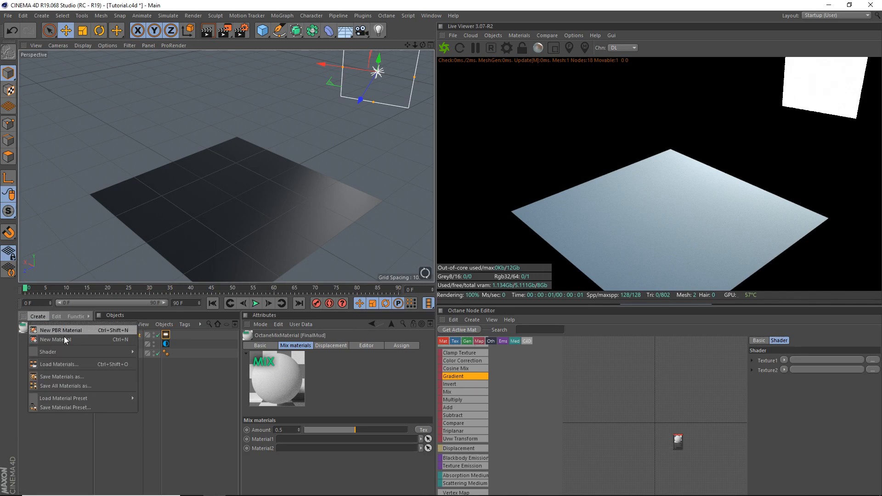
pyautogui.moveTo(78, 351)
pyautogui.moveTo(196, 351)
pyautogui.click(238, 354)
pyautogui.click(42, 319)
pyautogui.moveTo(78, 352)
pyautogui.moveTo(158, 350)
pyautogui.click(245, 353)
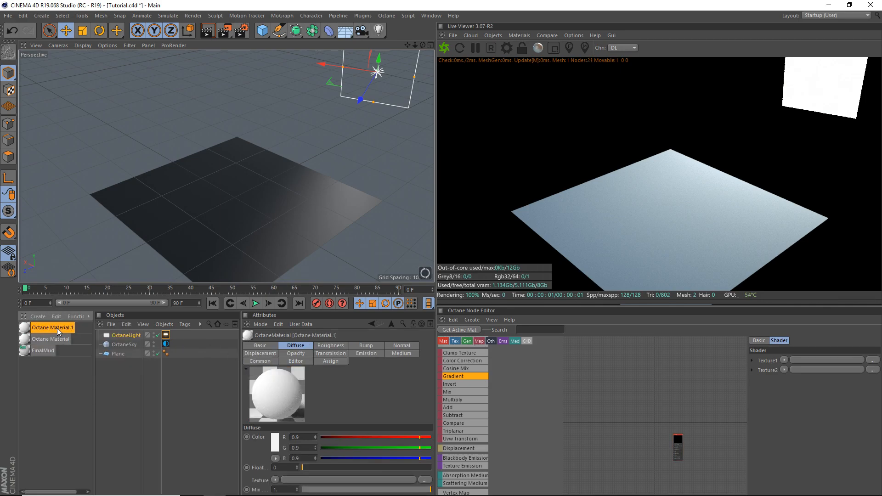
# Rename the two new Octane materials Mud and Puddels.
pyautogui.doubleClick(56, 328)
pyautogui.write('Mud')
pyautogui.press('Return')
pyautogui.doubleClick(49, 338)
pyautogui.write('Pu')
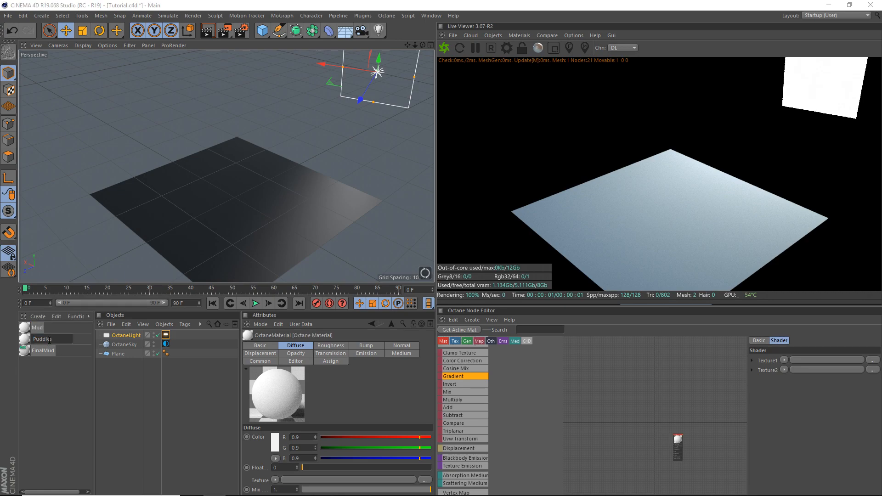
pyautogui.write('ddels')
pyautogui.press('Return')
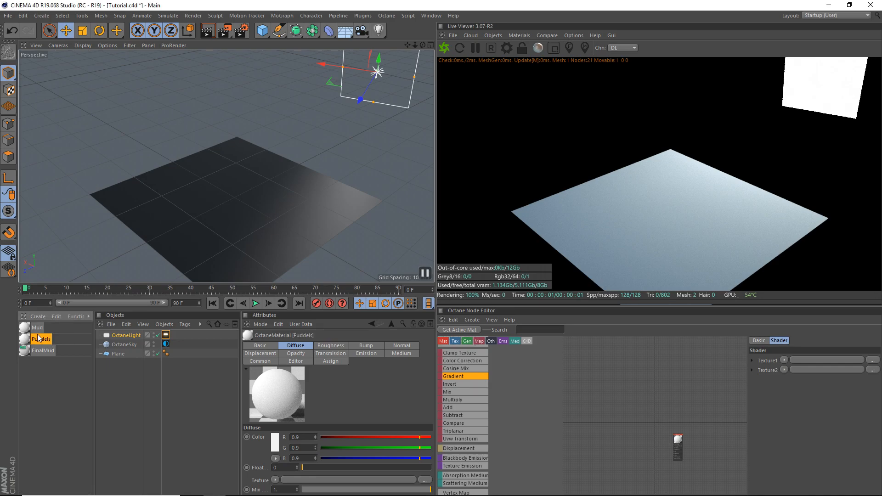
# Apply FinalMud to the plane and assign Puddels as its Material1 and Mud as its Material2.
pyautogui.moveTo(39, 350); pyautogui.dragTo(117, 354)
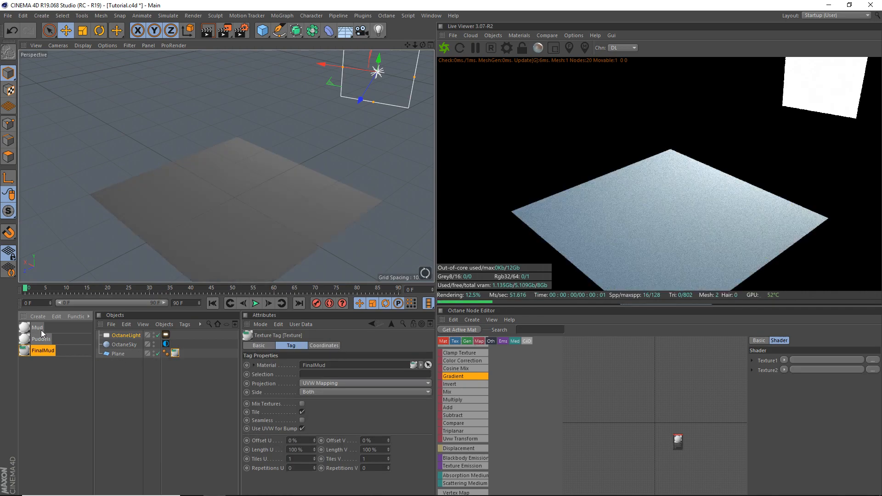
pyautogui.click(40, 330)
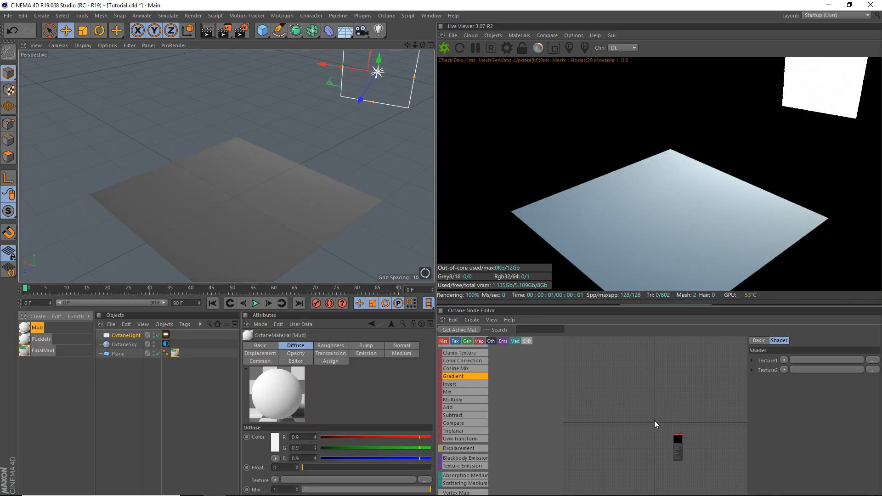
pyautogui.click(35, 351)
pyautogui.scroll(3, 670, 447)
pyautogui.moveTo(691, 423); pyautogui.dragTo(646, 407)
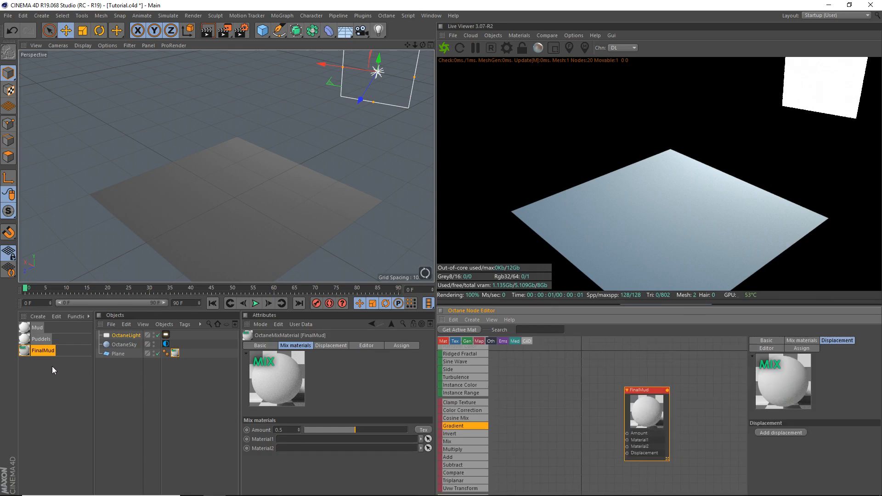
pyautogui.moveTo(42, 339); pyautogui.dragTo(289, 440)
pyautogui.moveTo(235, 422); pyautogui.dragTo(312, 448)
# Spread out the FinalMud, Puddels and Mud nodes so that both source materials sit apart from the mix node.
pyautogui.scroll(3, 680, 441)
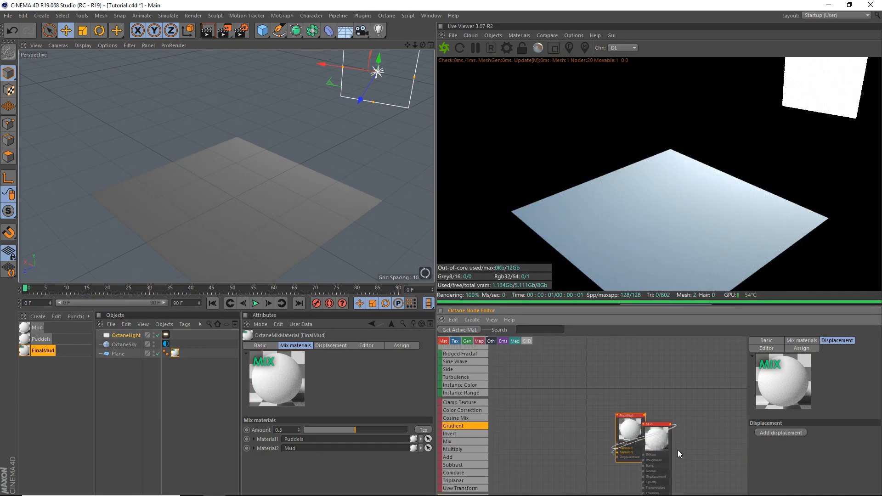
pyautogui.moveTo(661, 435); pyautogui.dragTo(550, 438)
pyautogui.moveTo(582, 452); pyautogui.dragTo(610, 435, button='middle')
pyautogui.moveTo(664, 407); pyautogui.dragTo(734, 342)
pyautogui.moveTo(703, 405); pyautogui.dragTo(575, 294)
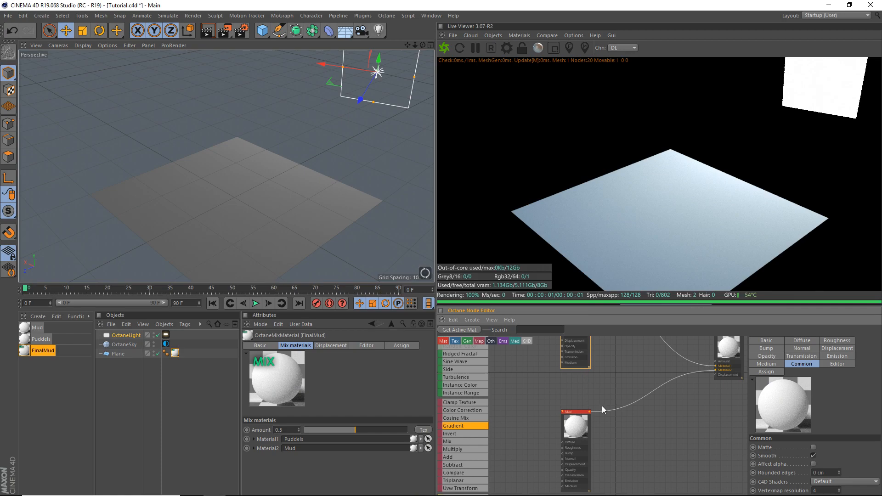
pyautogui.scroll(3, 596, 448)
pyautogui.moveTo(596, 441); pyautogui.dragTo(665, 377, button='middle')
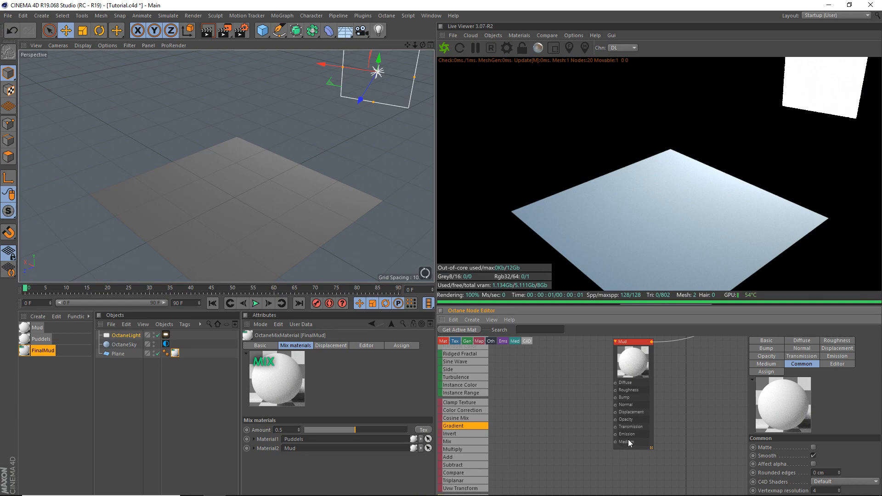
# Add two Multiply nodes, connecting one to Mud's Diffuse and the other to the first Multiply's Texture1.
pyautogui.moveTo(545, 390); pyautogui.dragTo(510, 405)
pyautogui.moveTo(545, 414); pyautogui.dragTo(568, 411, button='middle')
pyautogui.moveTo(606, 391); pyautogui.dragTo(639, 380)
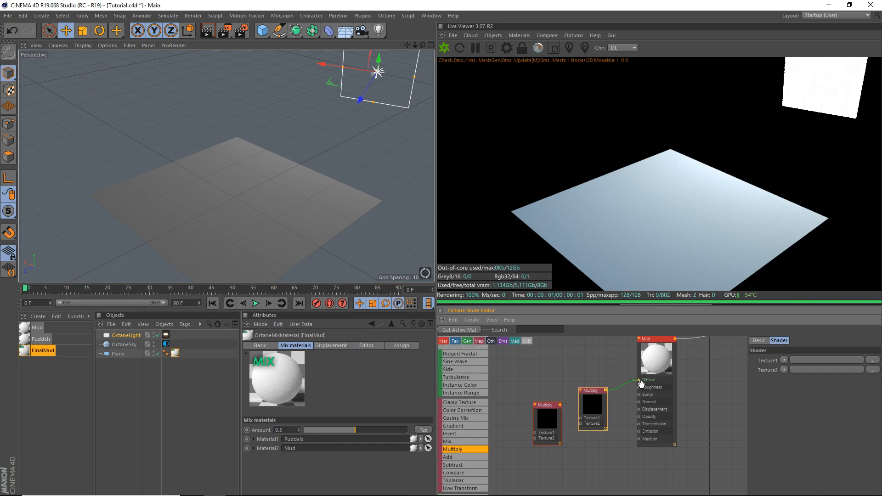
pyautogui.moveTo(548, 431); pyautogui.dragTo(598, 434, button='middle')
pyautogui.moveTo(611, 408); pyautogui.dragTo(588, 384)
pyautogui.moveTo(649, 404); pyautogui.dragTo(644, 385)
pyautogui.moveTo(654, 392); pyautogui.dragTo(693, 403, button='middle')
pyautogui.moveTo(634, 401); pyautogui.dragTo(619, 405)
# Add two Noise nodes and connect one to Texture2 of each Multiply node.
pyautogui.scroll(-5, 464, 450)
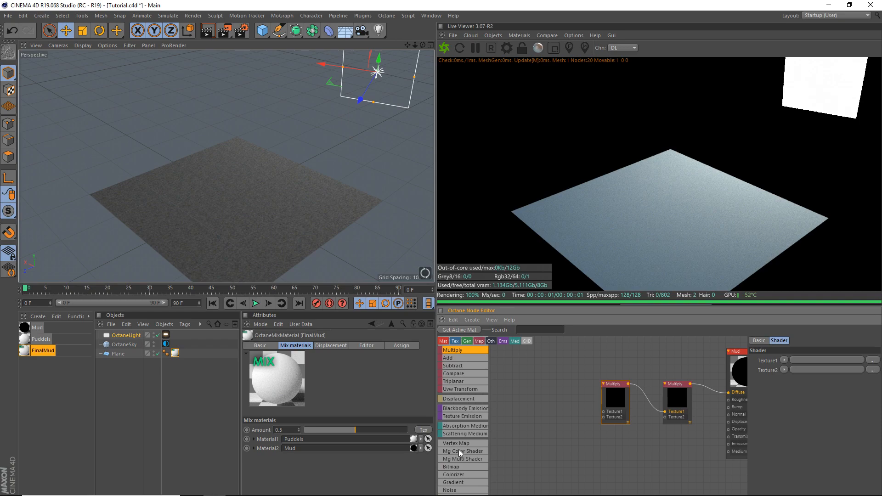
pyautogui.moveTo(462, 440); pyautogui.dragTo(611, 448)
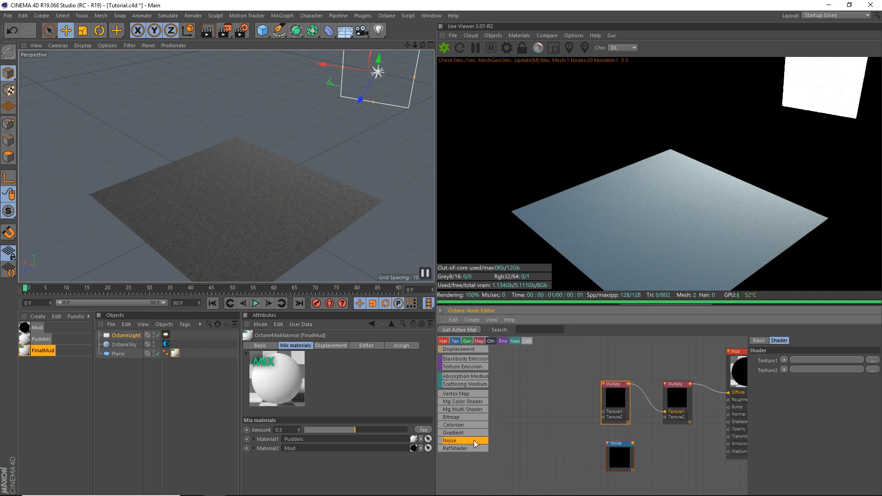
pyautogui.moveTo(506, 439); pyautogui.dragTo(603, 417)
pyautogui.moveTo(633, 444); pyautogui.dragTo(665, 418)
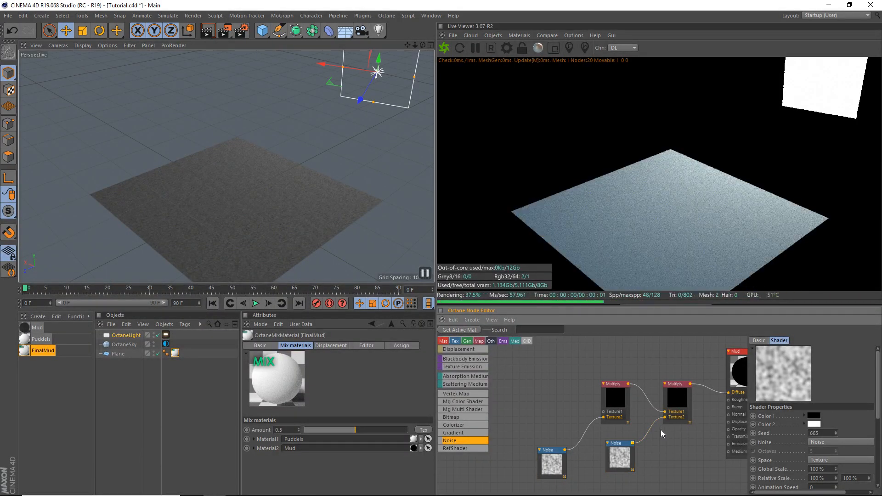
# Set the Noise node feeding the Multiply nearest Mud to Wavy Turbulence with 10 octaves.
pyautogui.click(618, 458)
pyautogui.click(844, 441)
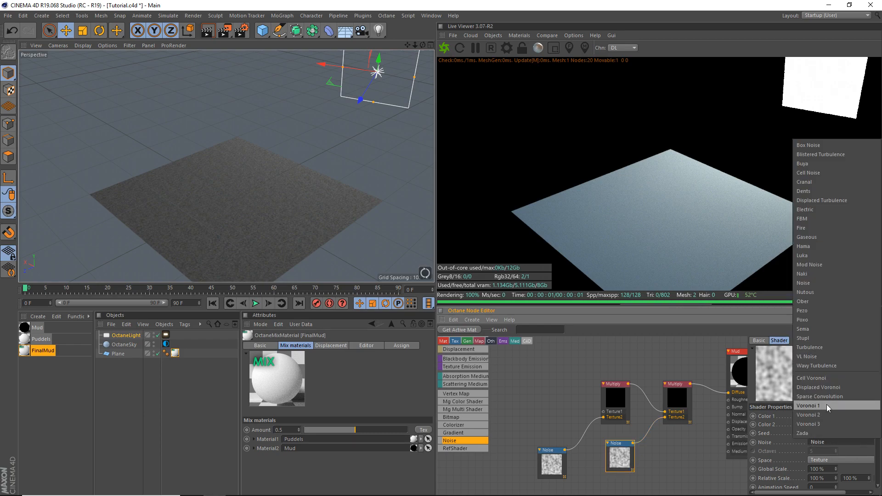
pyautogui.click(823, 365)
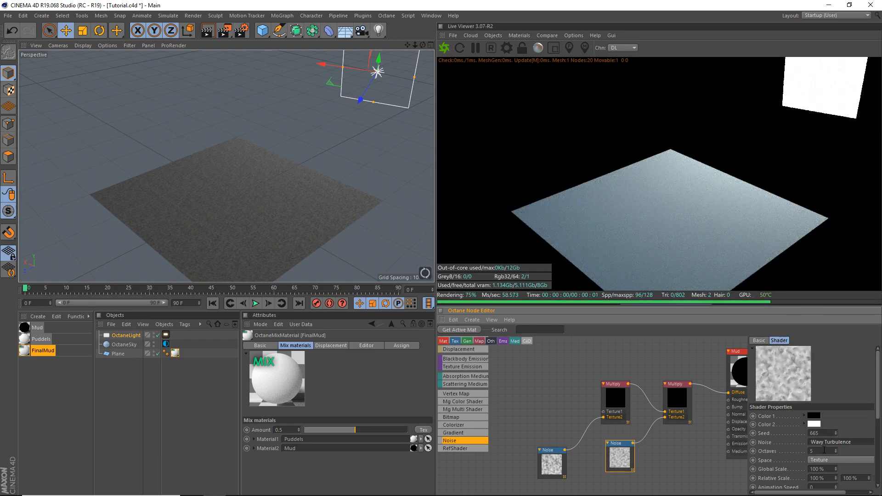
pyautogui.moveTo(820, 451); pyautogui.dragTo(727, 424)
pyautogui.write('10')
pyautogui.press('Return')
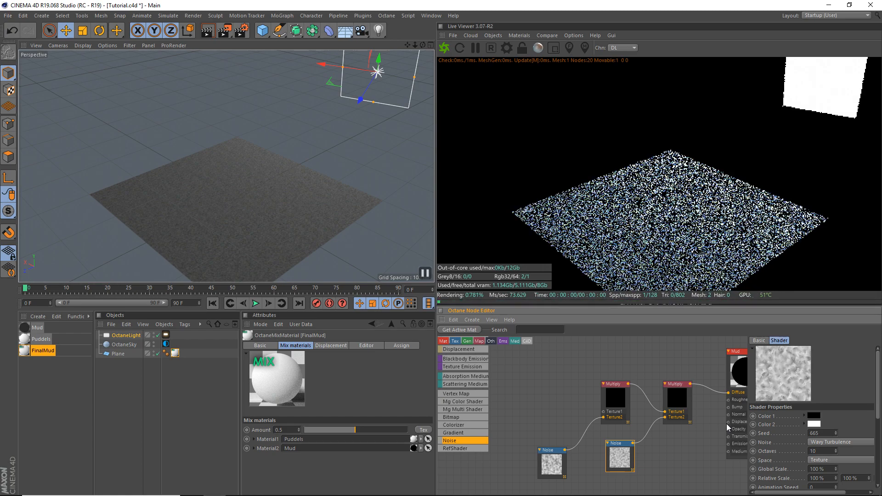
# Add a Gradient node and connect it to Texture1 of the Multiply node farther from Mud.
pyautogui.moveTo(769, 405); pyautogui.dragTo(739, 403, button='middle')
pyautogui.moveTo(692, 389)
pyautogui.mouseDown(button='middle')
pyautogui.moveTo(626, 381)
pyautogui.moveTo(700, 384)
pyautogui.mouseUp(button='middle')
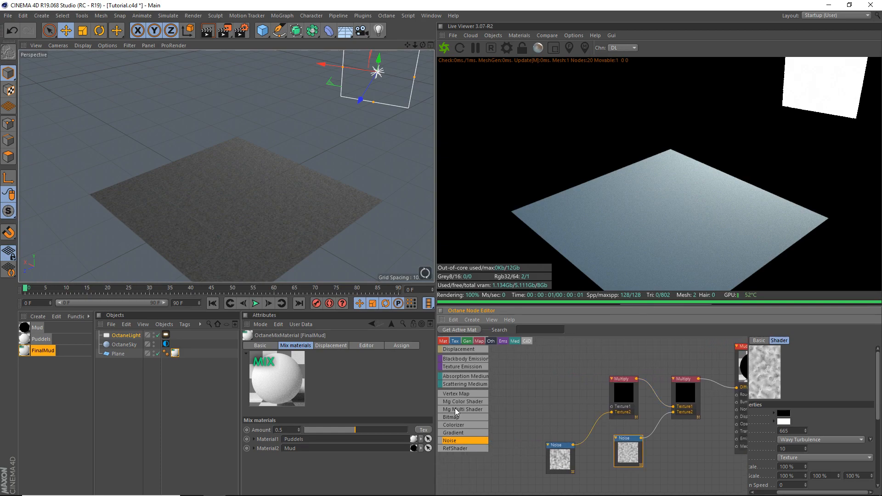
pyautogui.scroll(3, 455, 408)
pyautogui.moveTo(460, 428); pyautogui.dragTo(612, 407)
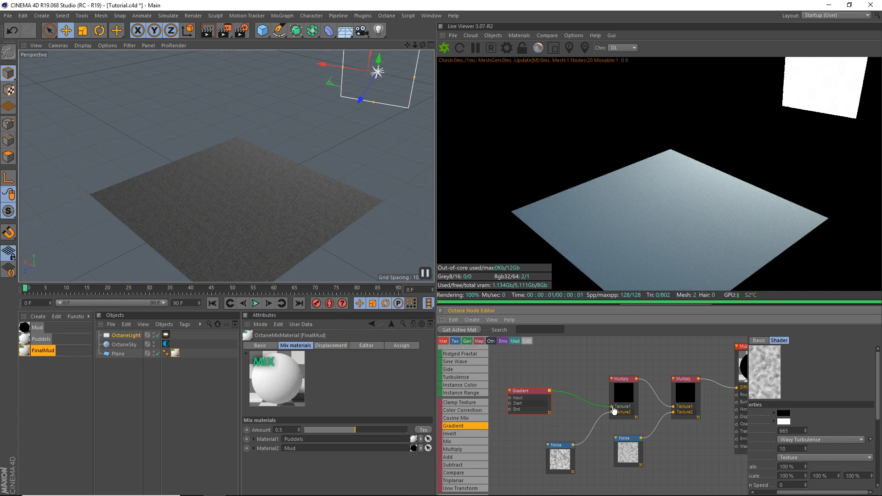
# Set the Global Scale to 70% on the Noise node feeding the Multiply farther from Mud.
pyautogui.click(564, 454)
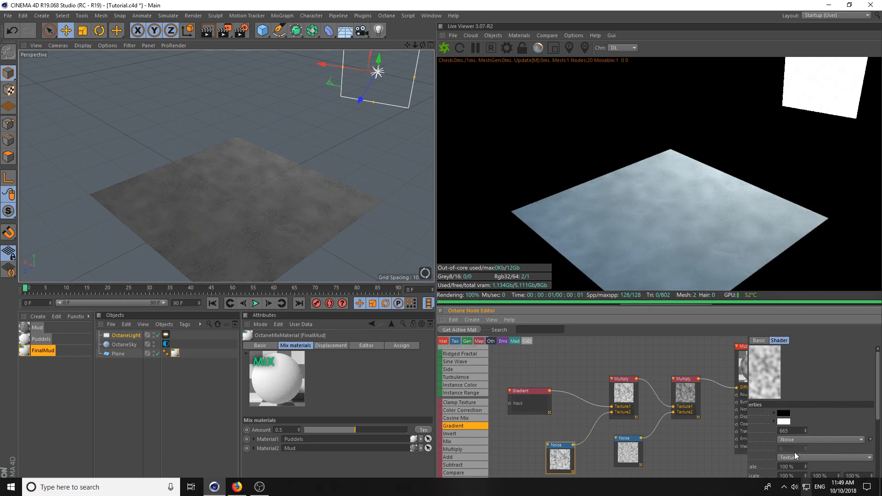
pyautogui.moveTo(793, 493); pyautogui.dragTo(759, 486)
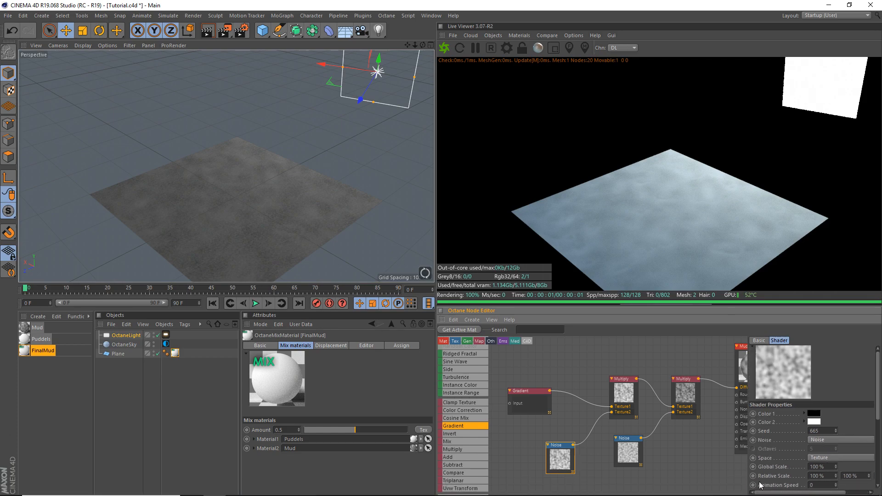
pyautogui.click(824, 466)
pyautogui.write('70')
pyautogui.press('Return')
# Set that Noise node's Low Clip to 42% and High Clip to 71%.
pyautogui.scroll(-5, 875, 385)
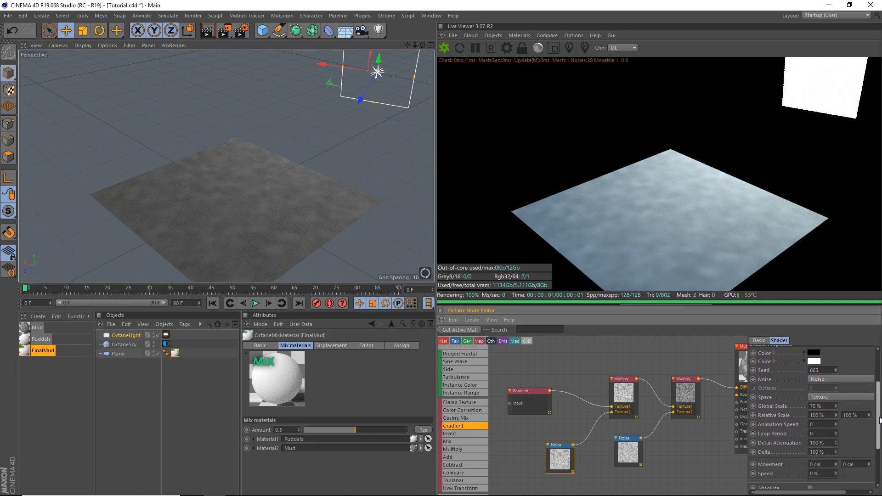
pyautogui.moveTo(747, 432); pyautogui.dragTo(661, 432)
pyautogui.click(803, 439)
pyautogui.click(839, 448)
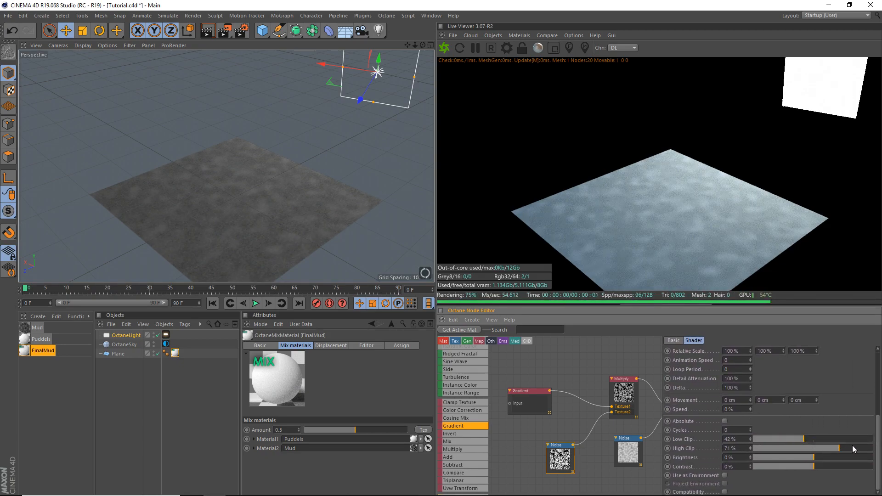
pyautogui.moveTo(878, 423); pyautogui.dragTo(878, 416)
pyautogui.scroll(2, 878, 419)
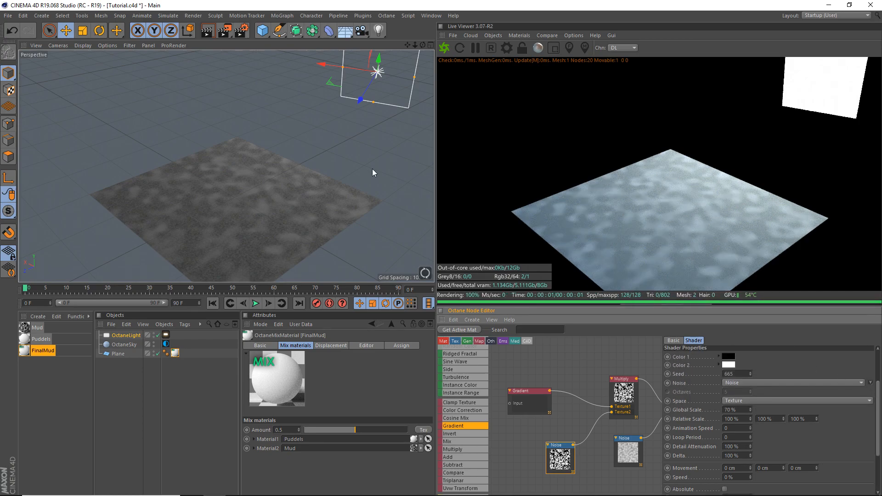
pyautogui.scroll(3, 244, 232)
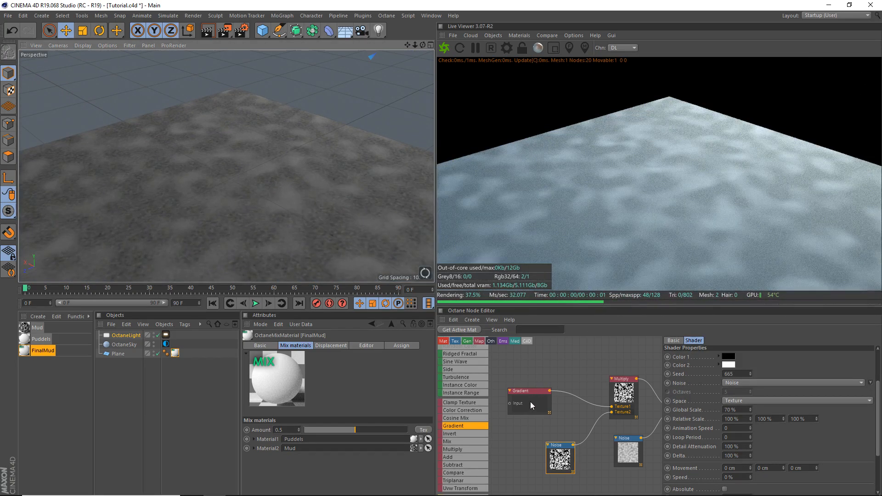
# Change the Gradient node's black knot to a dark reddish brown with 35% saturation and 40% value.
pyautogui.click(530, 402)
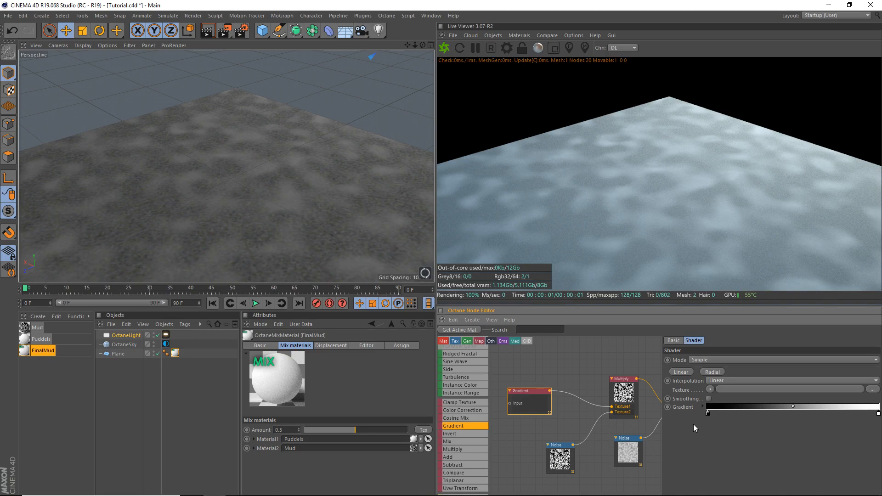
pyautogui.doubleClick(707, 413)
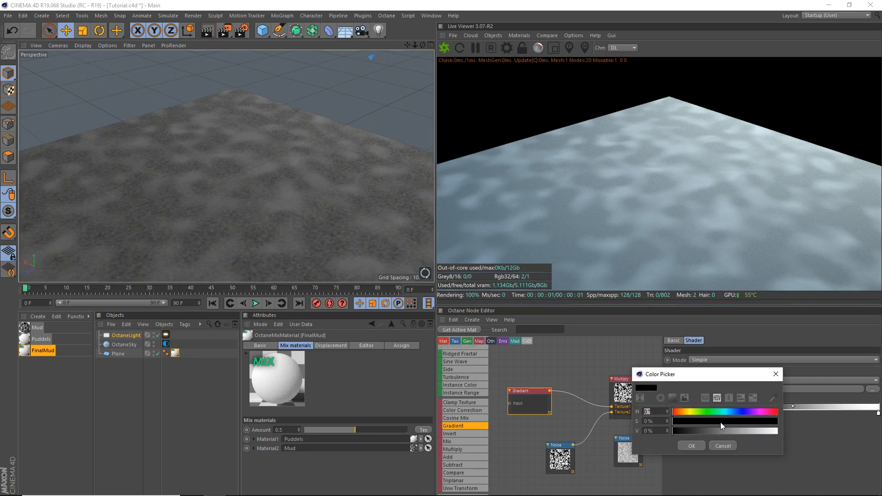
pyautogui.moveTo(679, 410); pyautogui.dragTo(714, 431)
pyautogui.click(690, 420)
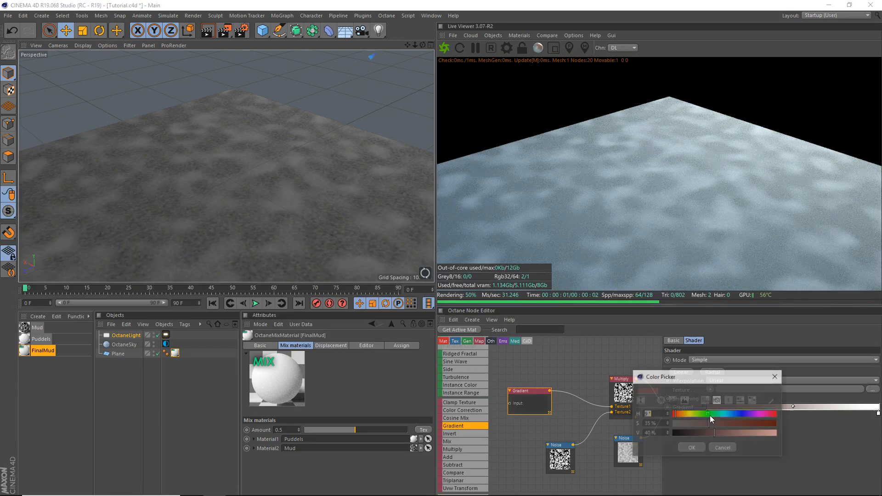
pyautogui.click(685, 446)
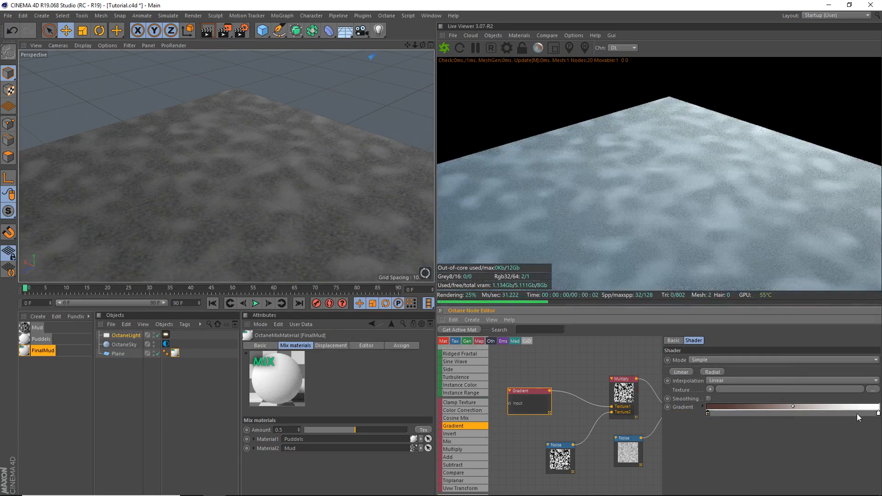
# Change the Gradient's white knot to a lighter reddish brown with hue 0°, saturation 40% and value 57%.
pyautogui.doubleClick(878, 413)
pyautogui.moveTo(801, 430)
pyautogui.mouseDown()
pyautogui.moveTo(784, 421)
pyautogui.moveTo(821, 430)
pyautogui.moveTo(813, 420)
pyautogui.mouseUp()
pyautogui.click(830, 430)
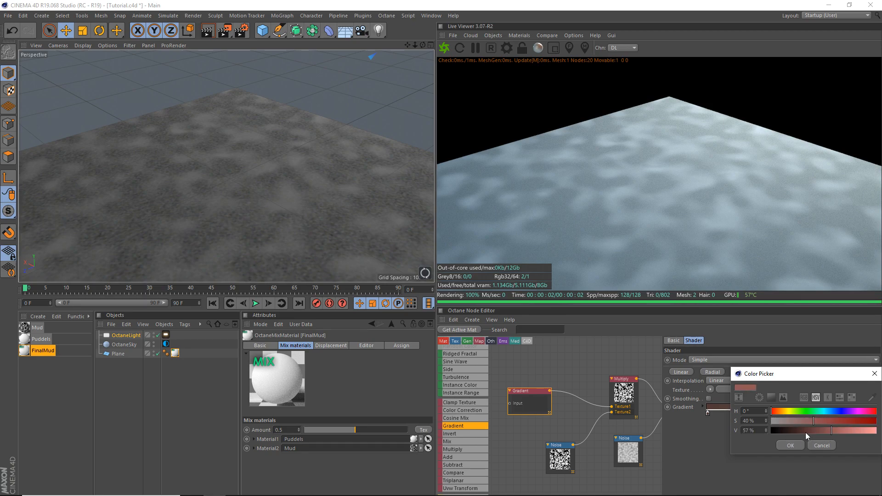
pyautogui.click(787, 444)
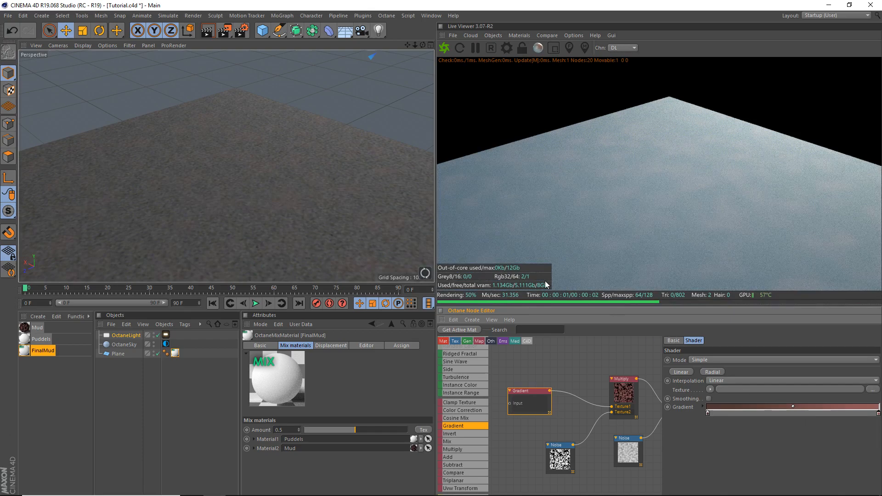
# Set the FinalMud mix Amount to 0 so only the Mud material renders.
pyautogui.moveTo(612, 388); pyautogui.dragTo(570, 375, button='middle')
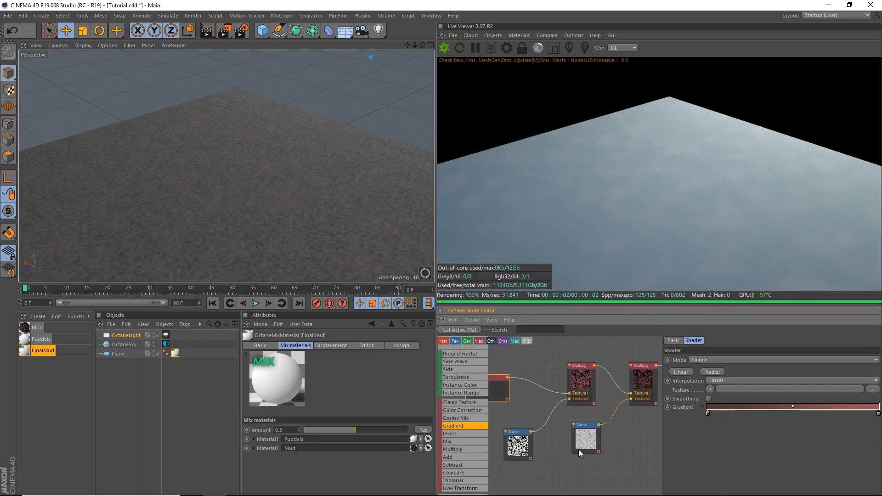
pyautogui.moveTo(604, 432); pyautogui.dragTo(541, 442, button='middle')
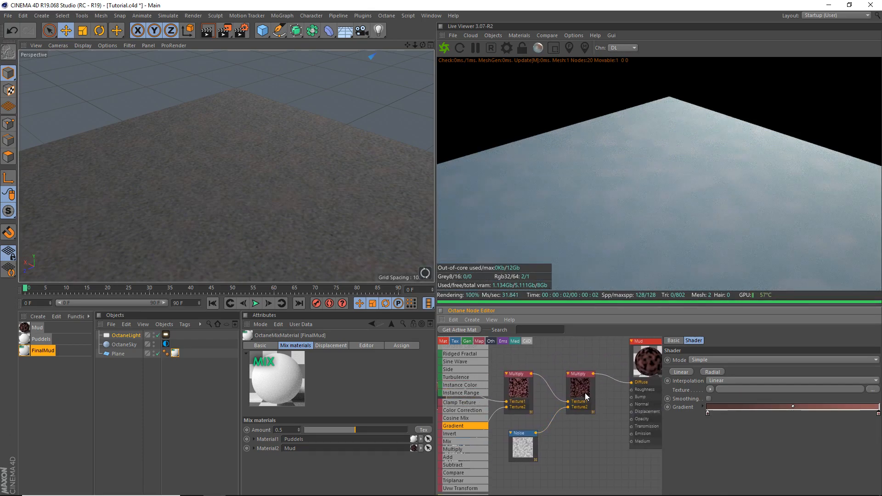
pyautogui.moveTo(317, 429); pyautogui.dragTo(287, 424)
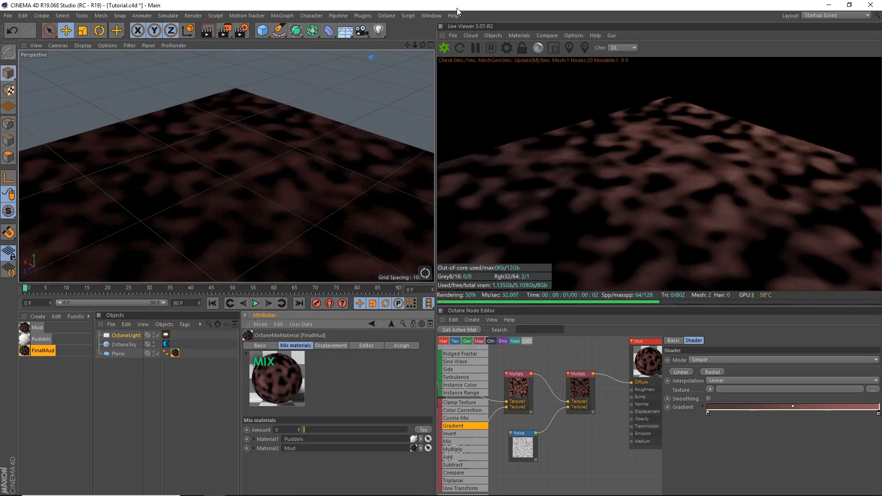
pyautogui.moveTo(407, 45); pyautogui.dragTo(434, 12)
pyautogui.moveTo(600, 434); pyautogui.dragTo(601, 441, button='middle')
# Set Contrast to 15% on the Wavy Turbulence Noise node, leaving its Low Clip at 0%.
pyautogui.click(527, 446)
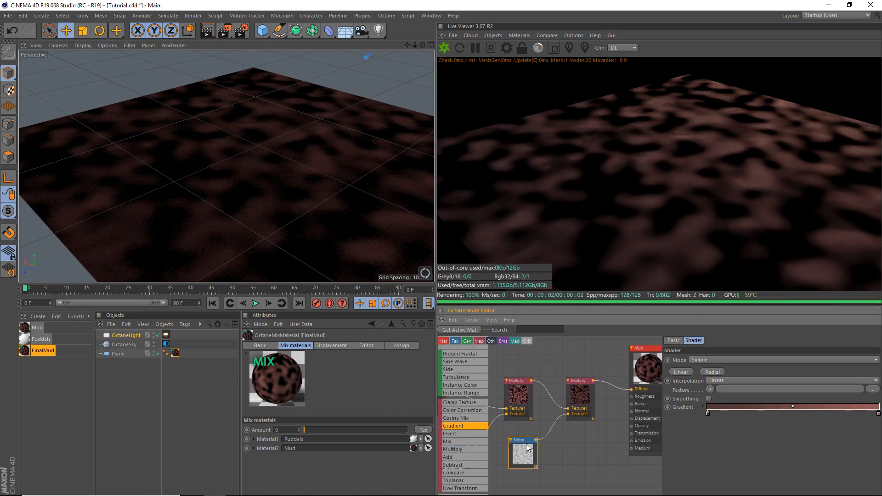
pyautogui.scroll(-5, 877, 416)
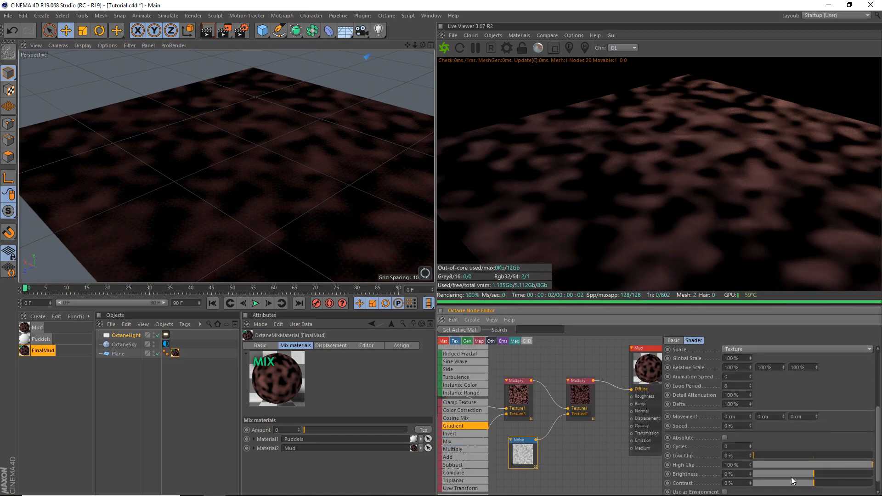
pyautogui.click(765, 455)
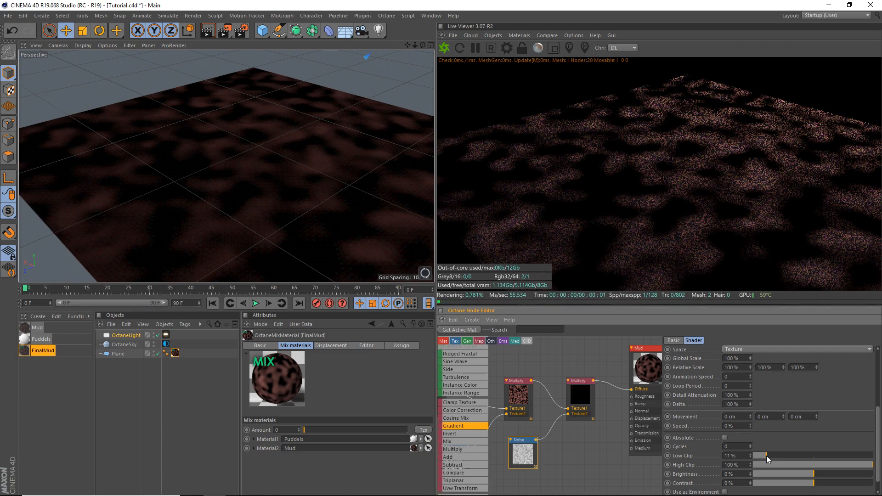
pyautogui.click(754, 455)
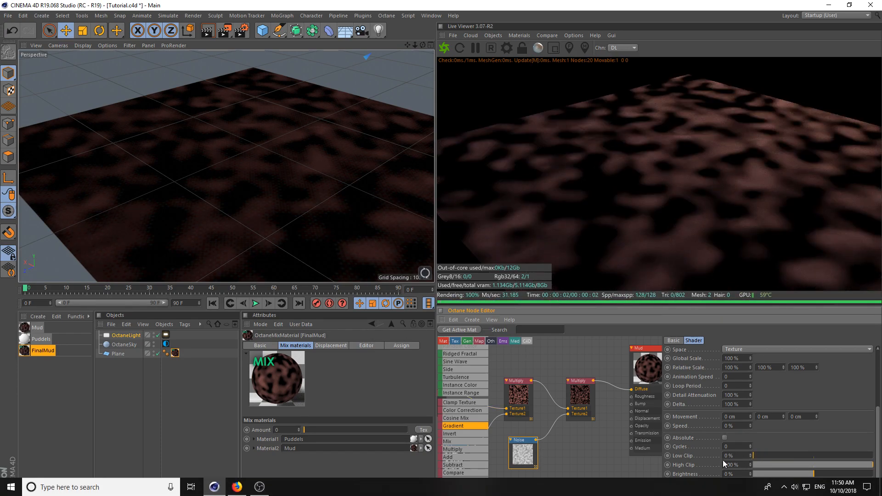
pyautogui.moveTo(737, 483); pyautogui.dragTo(537, 449)
pyautogui.write('15')
pyautogui.press('Return')
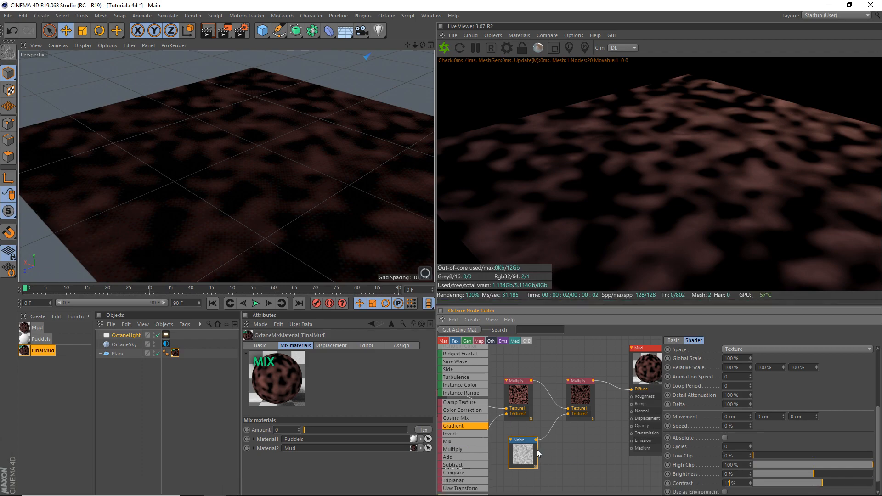
# Add a displacement to the FinalMud mix material.
pyautogui.moveTo(620, 386); pyautogui.dragTo(562, 409, button='middle')
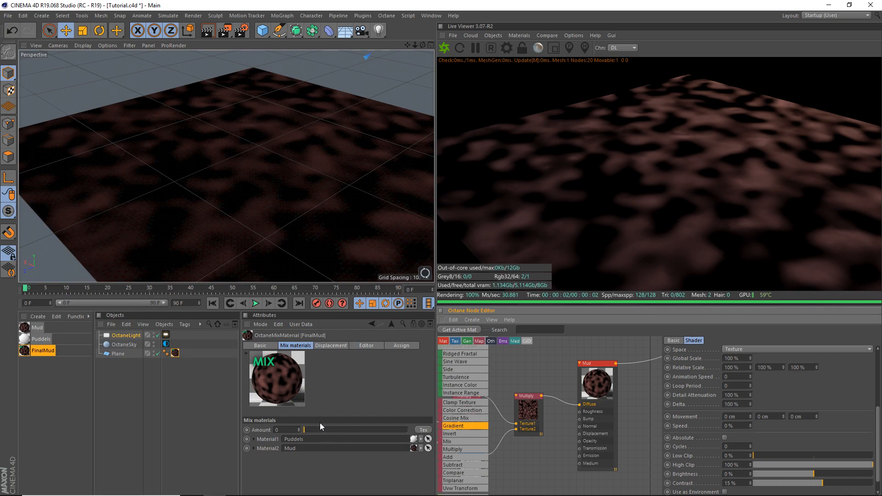
pyautogui.moveTo(616, 409); pyautogui.dragTo(570, 431, button='middle')
pyautogui.scroll(-2, 634, 422)
pyautogui.moveTo(494, 481); pyautogui.dragTo(545, 482)
pyautogui.scroll(-3, 608, 442)
pyautogui.moveTo(617, 418); pyautogui.dragTo(546, 444, button='middle')
pyautogui.click(627, 407)
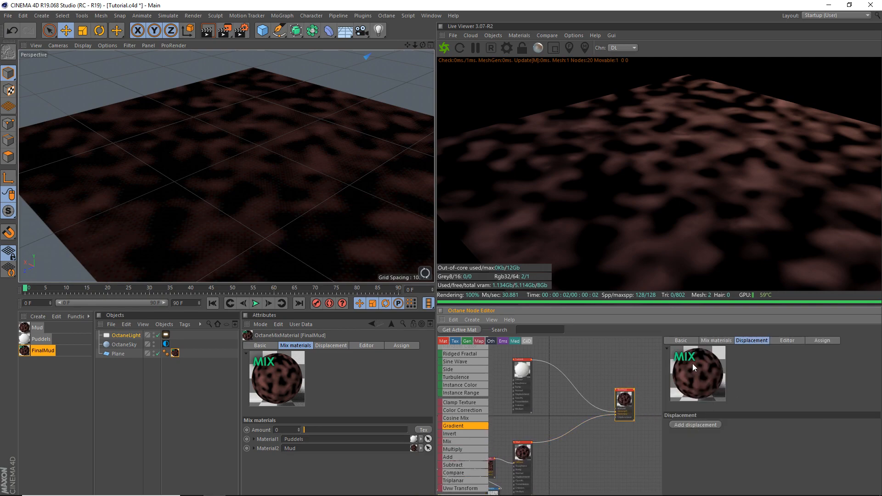
pyautogui.click(688, 425)
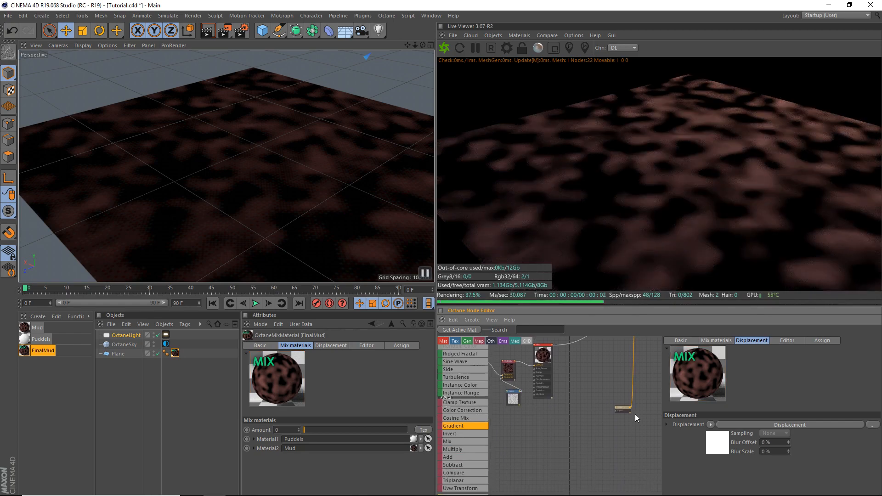
# Place the Displacement node near the mix material and connect the Wavy Turbulence Noise to its texture input.
pyautogui.click(614, 380)
pyautogui.click(514, 458)
pyautogui.moveTo(517, 461); pyautogui.dragTo(598, 417)
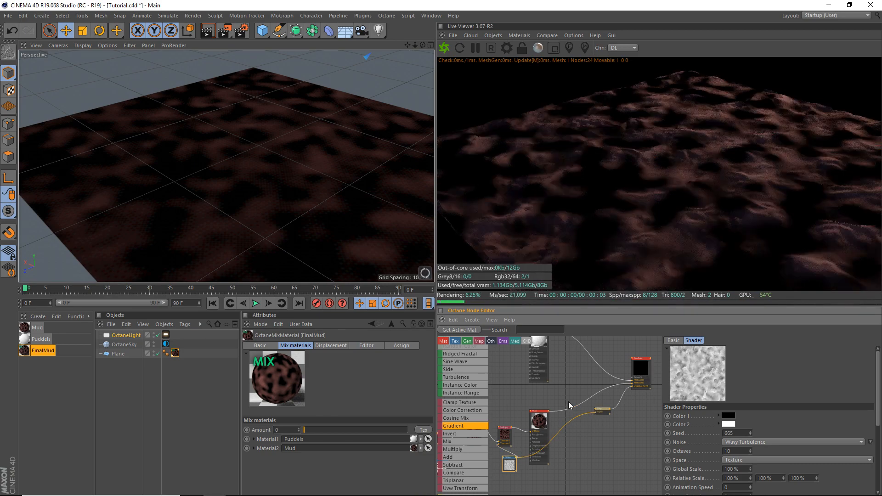
pyautogui.scroll(5, 321, 168)
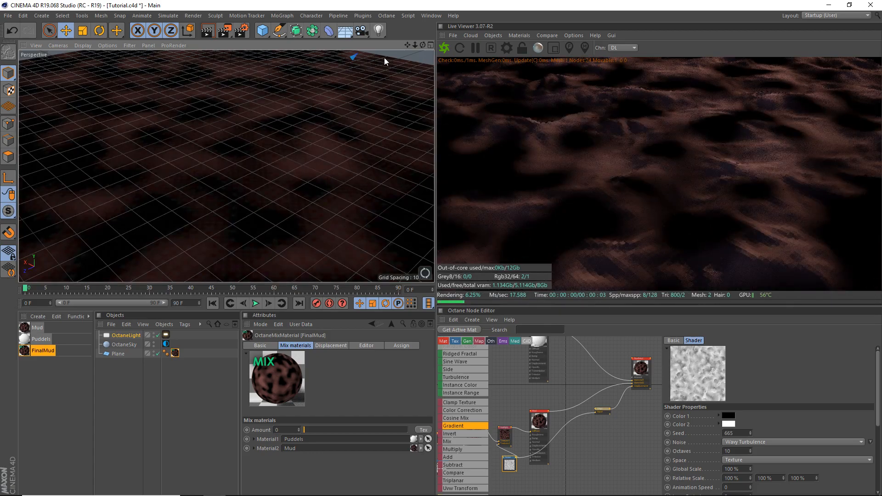
pyautogui.moveTo(424, 45); pyautogui.dragTo(617, 312)
# Set Low Clip to 15% on the Noise node feeding the Multiply farther from Mud, and save the scene.
pyautogui.moveTo(566, 401); pyautogui.dragTo(618, 397, button='middle')
pyautogui.moveTo(513, 445); pyautogui.dragTo(585, 434, button='middle')
pyautogui.click(549, 431)
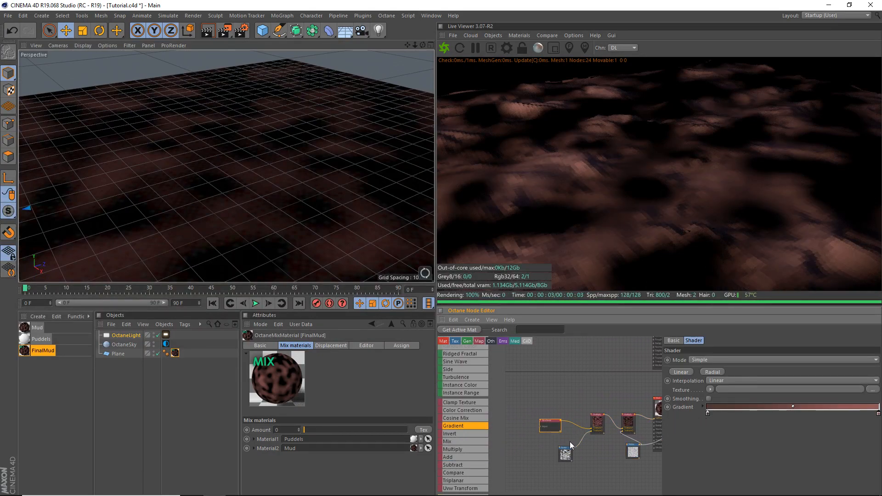
pyautogui.click(565, 455)
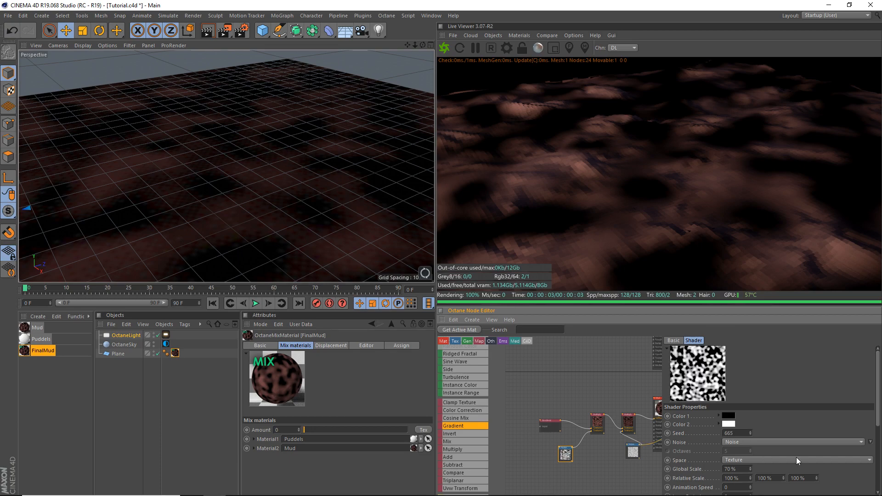
pyautogui.moveTo(875, 407); pyautogui.dragTo(866, 459)
pyautogui.moveTo(790, 460); pyautogui.dragTo(771, 460)
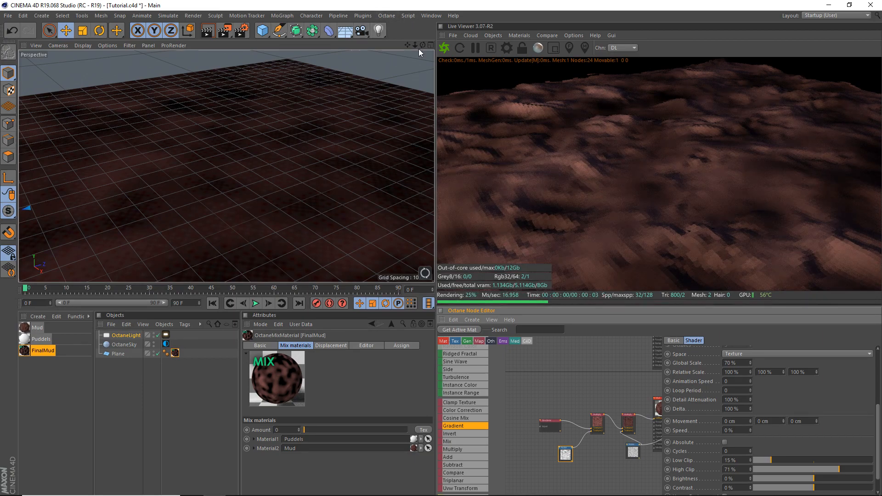
pyautogui.moveTo(418, 49); pyautogui.dragTo(422, 47)
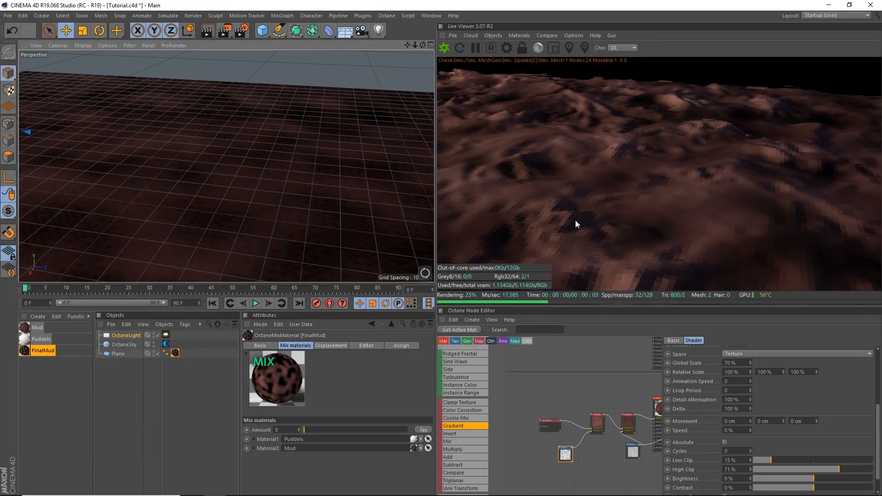
pyautogui.click(563, 212)
pyautogui.hotkey('ctrl', 's')
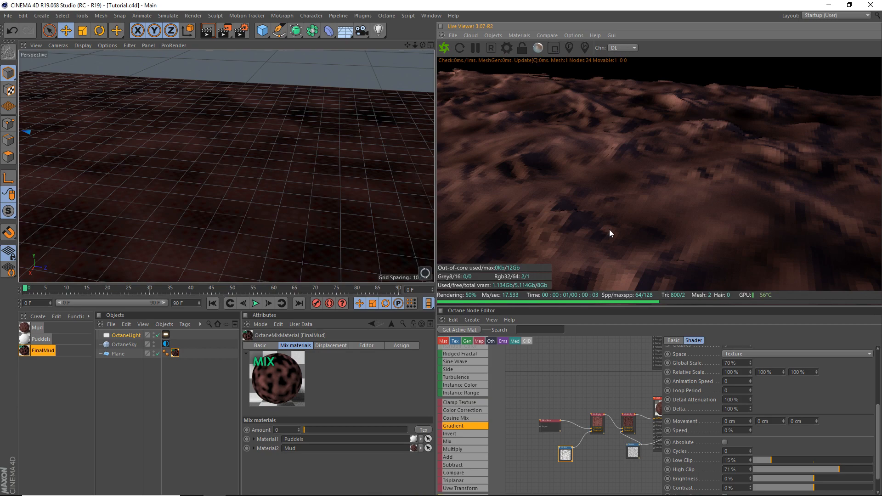
# Set the Displacement node's level of detail to 2048x2048.
pyautogui.moveTo(591, 390); pyautogui.dragTo(560, 396, button='middle')
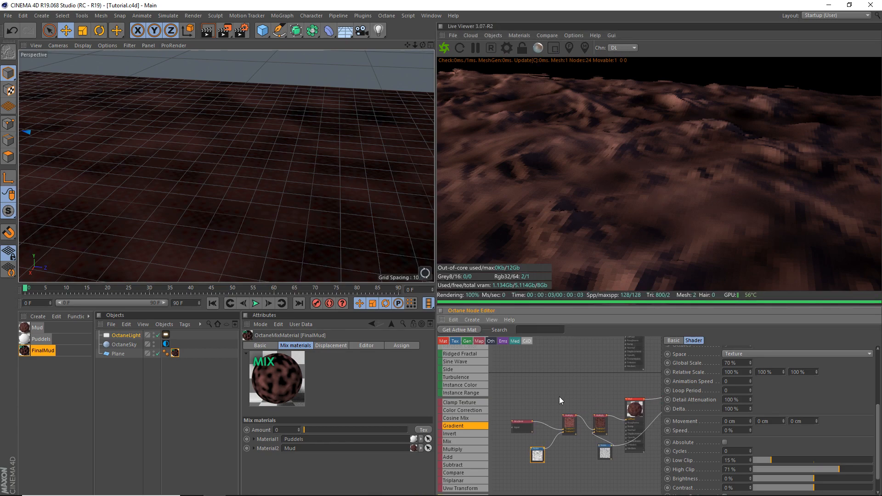
pyautogui.moveTo(557, 428); pyautogui.dragTo(514, 452, button='middle')
pyautogui.moveTo(605, 437); pyautogui.dragTo(559, 423, button='middle')
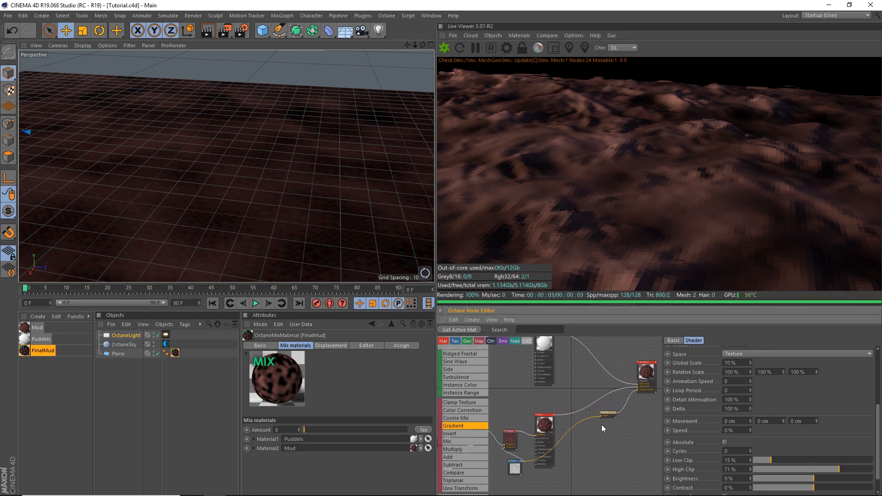
pyautogui.click(608, 414)
pyautogui.click(732, 413)
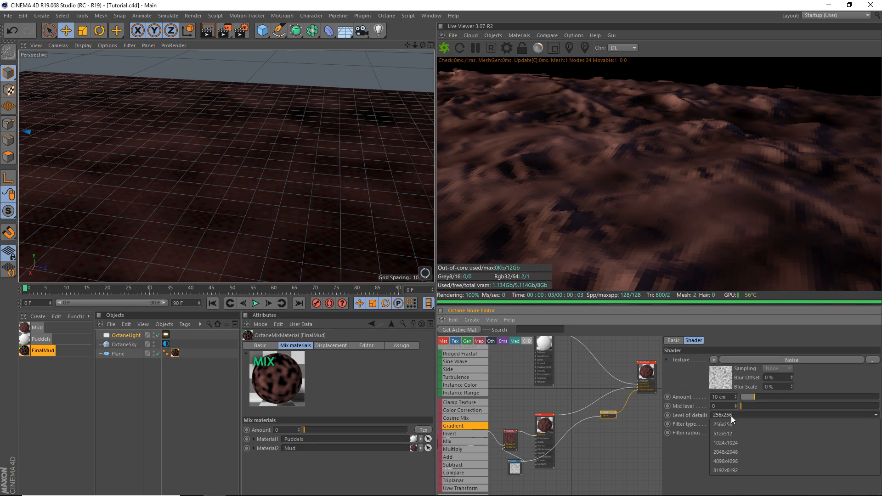
pyautogui.click(727, 453)
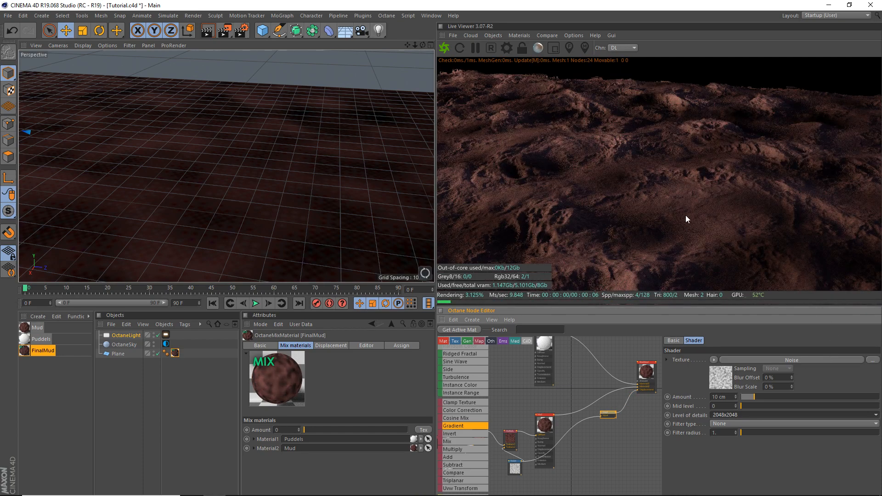
pyautogui.scroll(5, 230, 216)
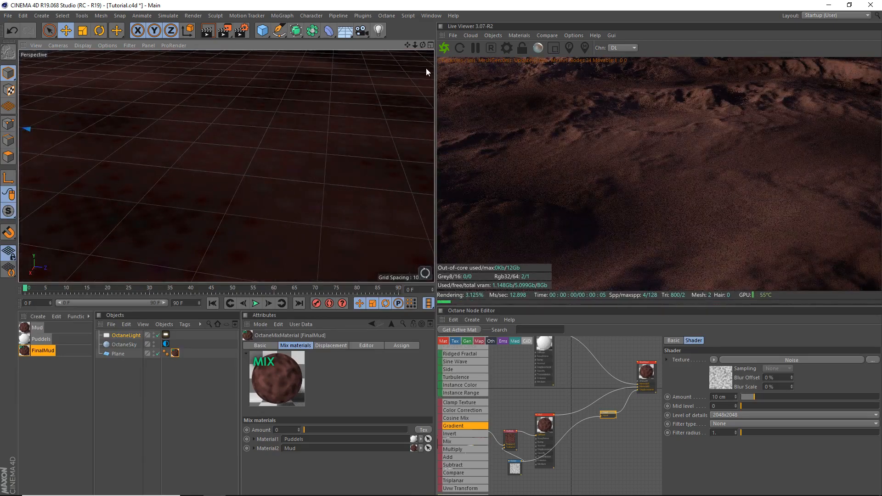
# Set the Mud material's C4D Shaders resolution to 2048x2048 (16 MB).
pyautogui.moveTo(409, 46); pyautogui.dragTo(227, 164)
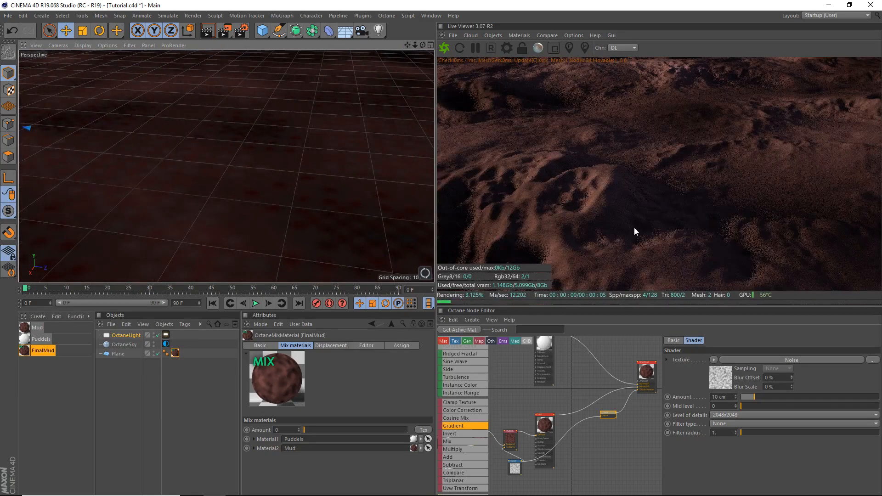
pyautogui.moveTo(607, 387); pyautogui.dragTo(580, 393, button='middle')
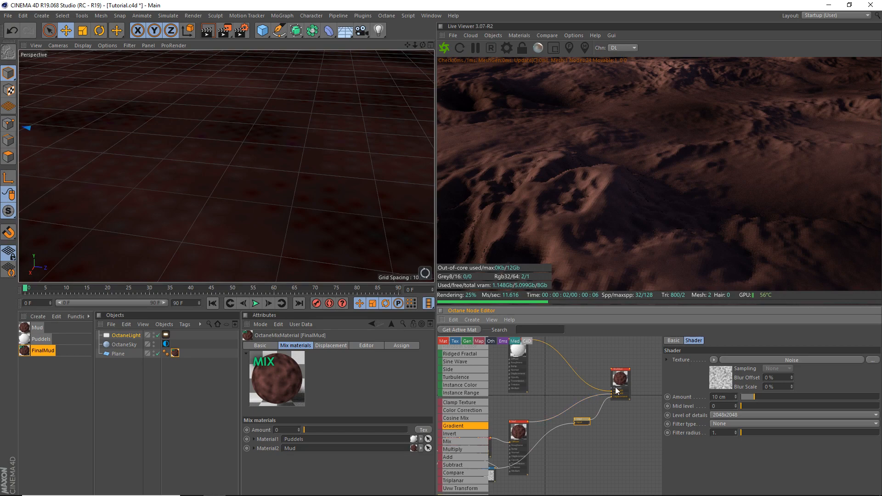
pyautogui.click(518, 446)
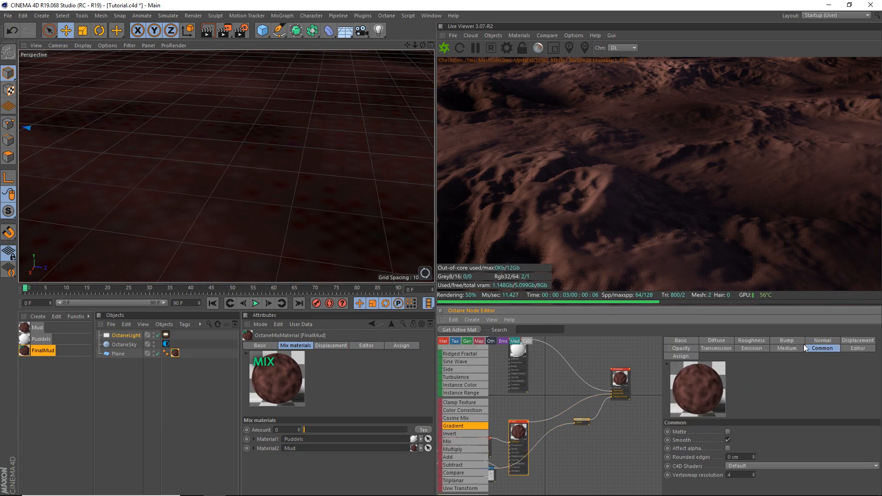
pyautogui.click(735, 465)
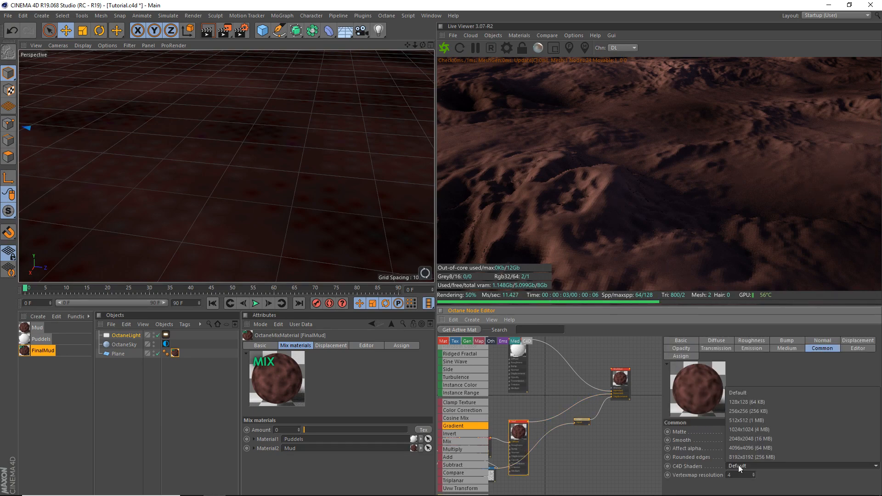
pyautogui.click(754, 438)
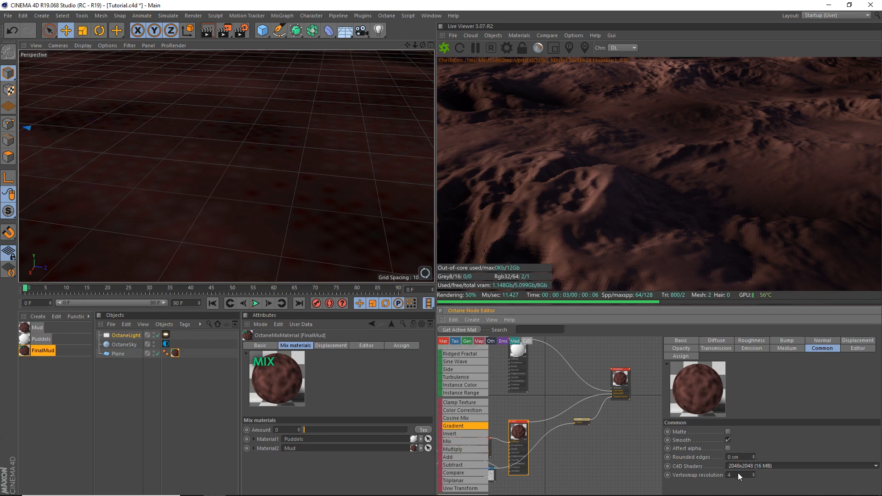
# In the Octane settings, switch the render kernel to Pathtracing and set GI clamp and filter size to 1.
pyautogui.click(394, 18)
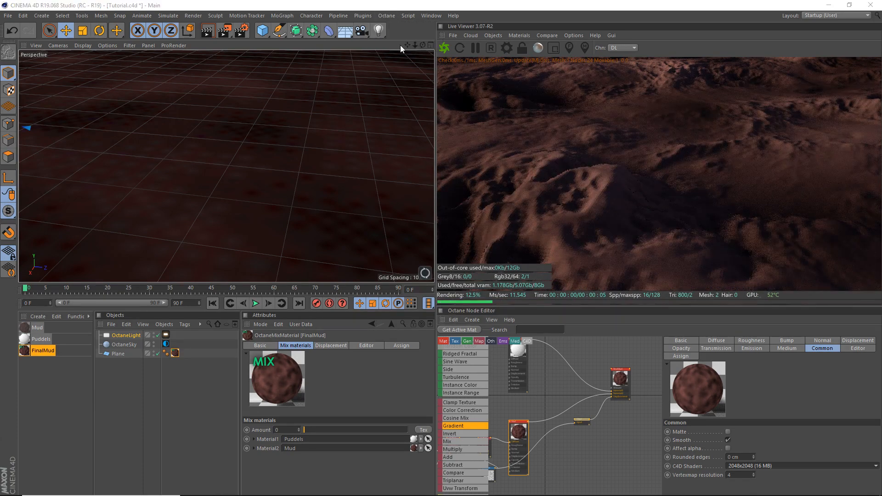
pyautogui.click(400, 45)
pyautogui.click(54, 40)
pyautogui.click(43, 67)
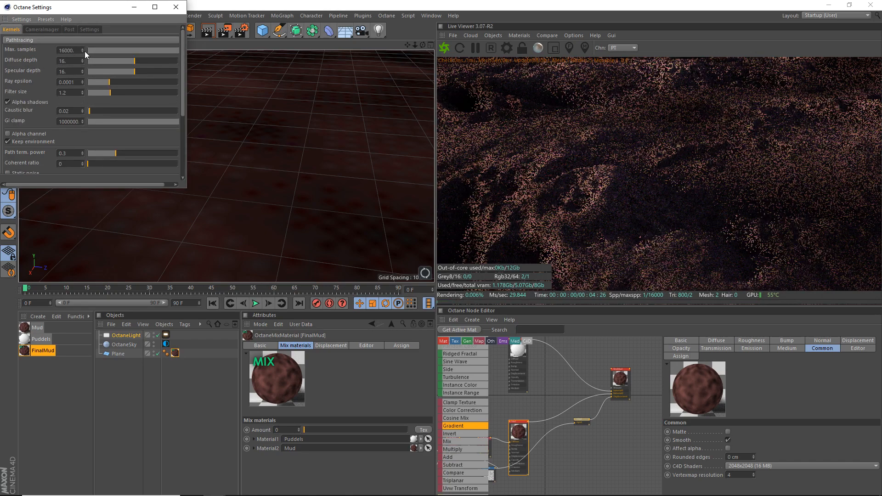
pyautogui.hotkey('ctrl', 'a')
pyautogui.write('1')
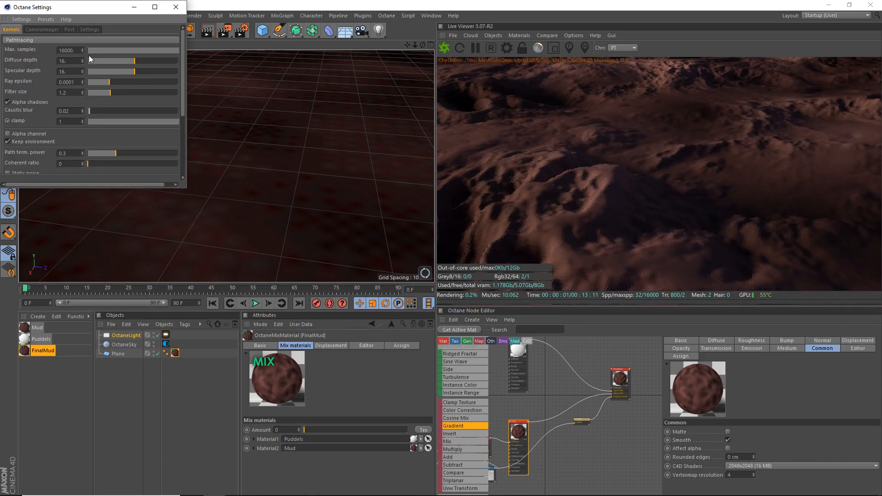
pyautogui.press('Return')
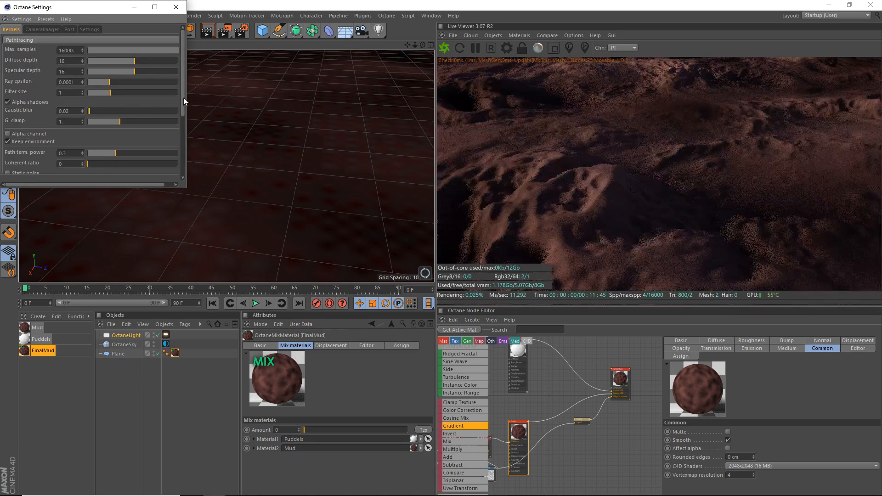
# Raise the Pathtracing kernel's parallel samples to 16 and max tile samples to 32.
pyautogui.moveTo(183, 97); pyautogui.dragTo(169, 136)
pyautogui.scroll(-1, 125, 100)
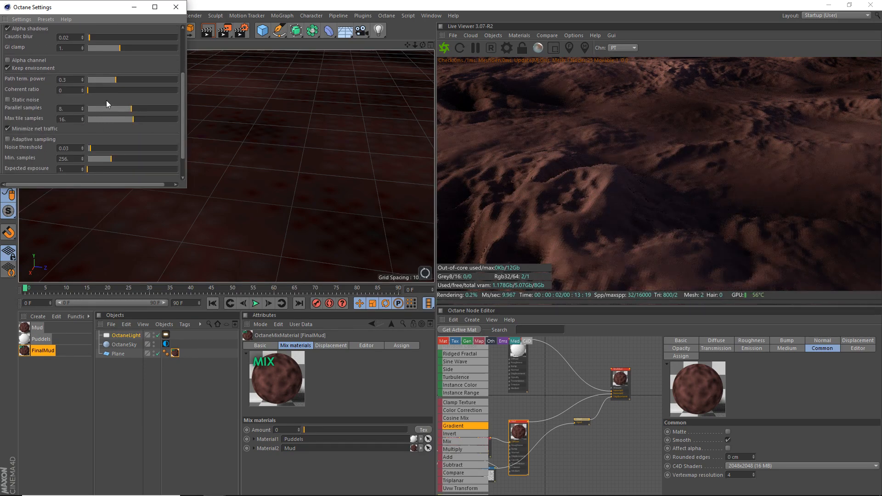
pyautogui.moveTo(164, 109); pyautogui.dragTo(206, 110)
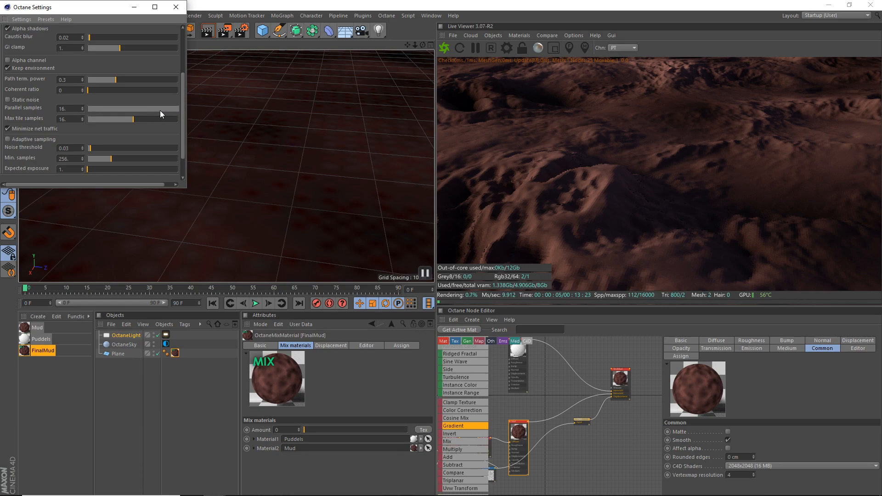
pyautogui.moveTo(150, 121); pyautogui.dragTo(165, 122)
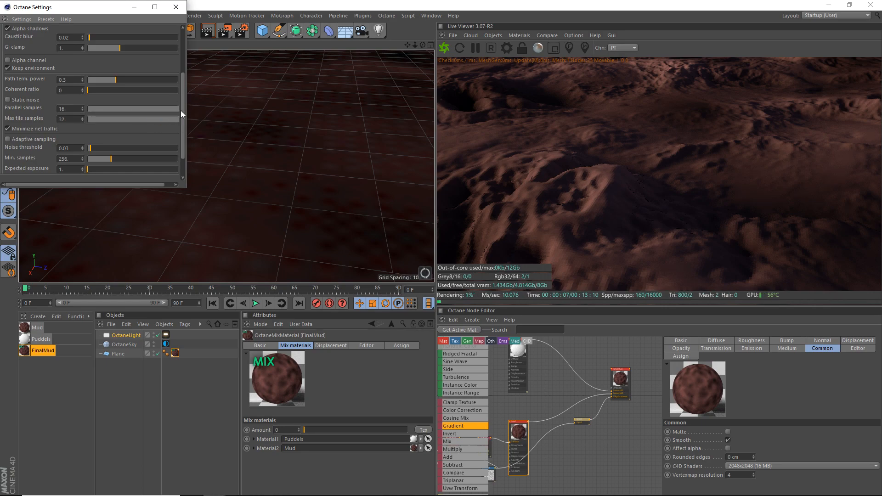
pyautogui.moveTo(181, 108); pyautogui.dragTo(184, 32)
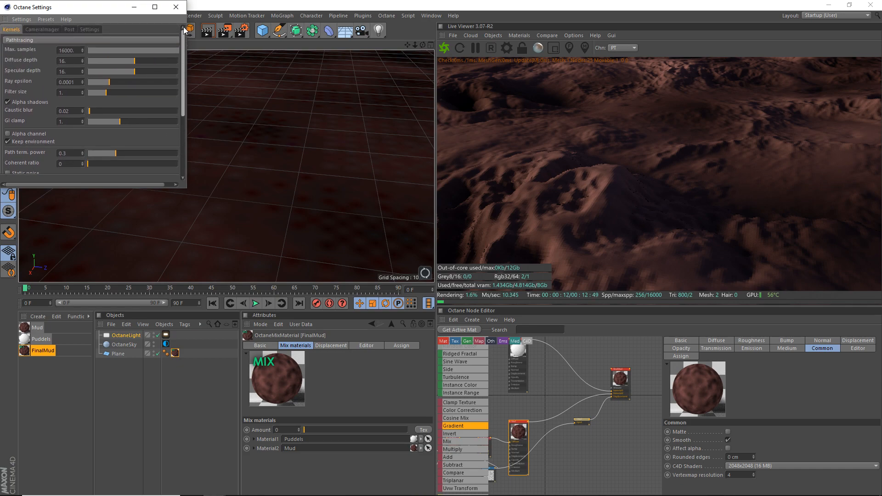
# Set the C4D shaders render size to 1024x1024 in the Octane settings and close them.
pyautogui.click(79, 29)
pyautogui.click(70, 42)
pyautogui.click(80, 74)
pyautogui.click(84, 121)
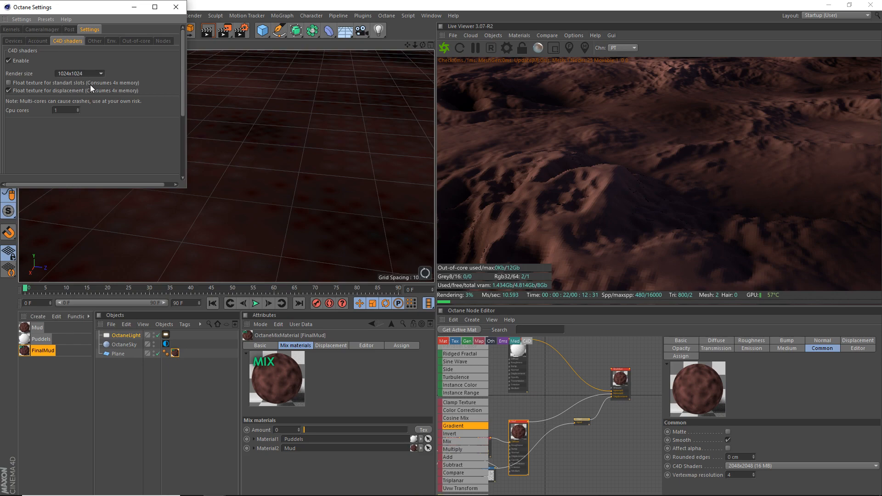
pyautogui.click(177, 8)
# Place the Puddels node just above Mud and connect the Multiply feeding Mud to the Puddels Diffuse input.
pyautogui.moveTo(421, 44); pyautogui.dragTo(421, 43)
pyautogui.keyDown('alt'); pyautogui.moveTo(264, 112); pyautogui.dragTo(313, 121); pyautogui.keyUp('alt')
pyautogui.scroll(-5, 320, 120)
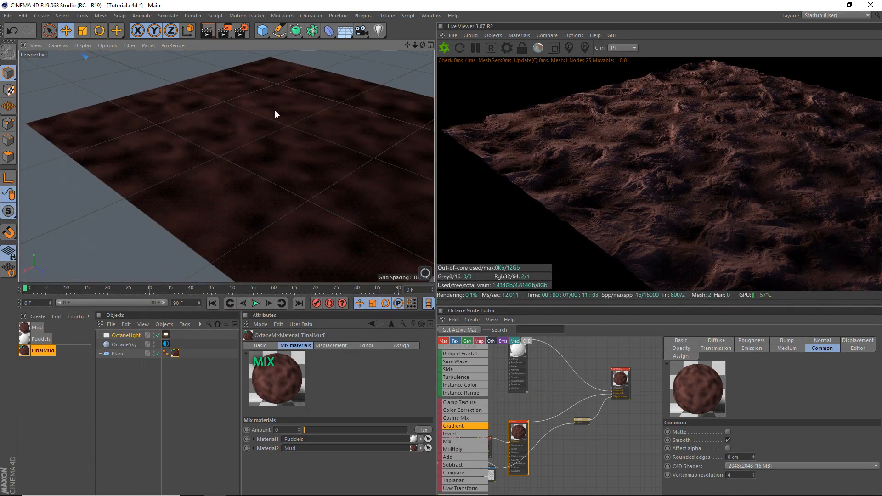
pyautogui.keyDown('alt'); pyautogui.moveTo(275, 110); pyautogui.dragTo(294, 112); pyautogui.keyUp('alt')
pyautogui.moveTo(586, 416); pyautogui.dragTo(631, 419, button='middle')
pyautogui.scroll(2, 621, 443)
pyautogui.moveTo(569, 436); pyautogui.dragTo(567, 451, button='middle')
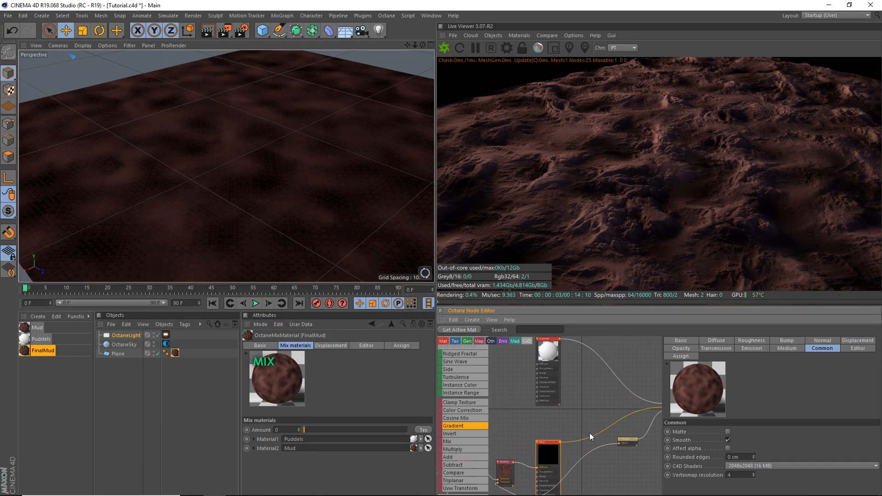
pyautogui.moveTo(574, 434); pyautogui.dragTo(674, 430, button='middle')
pyautogui.moveTo(649, 377); pyautogui.dragTo(618, 385, button='middle')
pyautogui.click(626, 383)
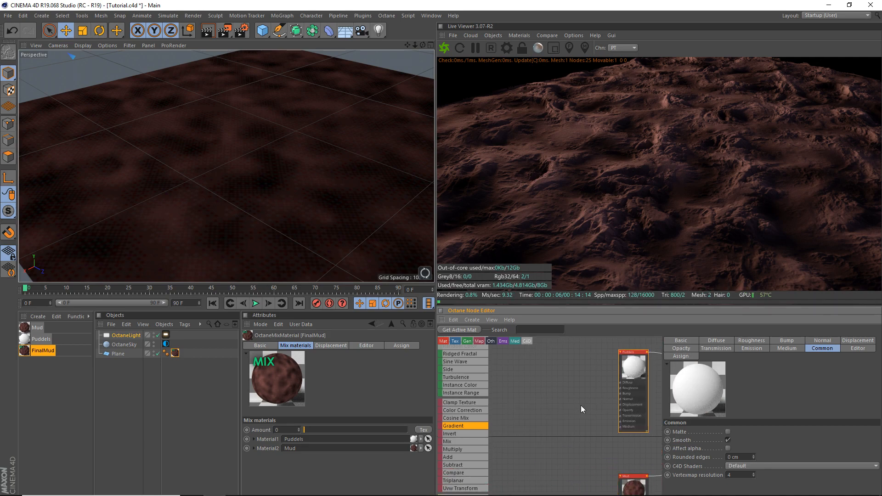
pyautogui.moveTo(592, 464); pyautogui.dragTo(598, 437, button='middle')
pyautogui.moveTo(615, 376); pyautogui.dragTo(616, 418)
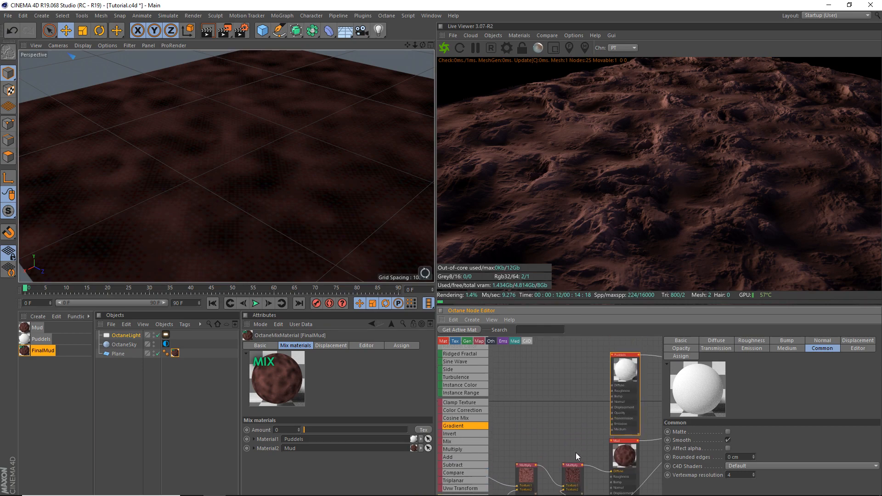
pyautogui.moveTo(581, 468); pyautogui.dragTo(614, 388)
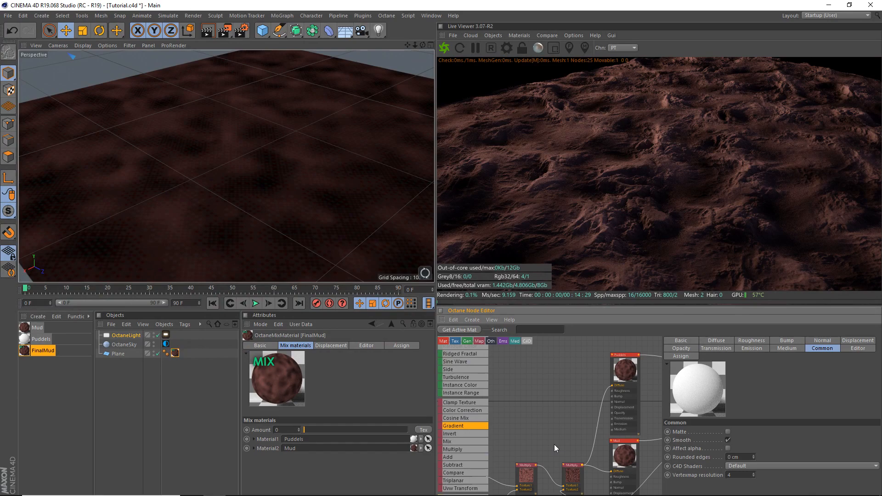
# Change the Puddels material type to Glossy.
pyautogui.click(624, 357)
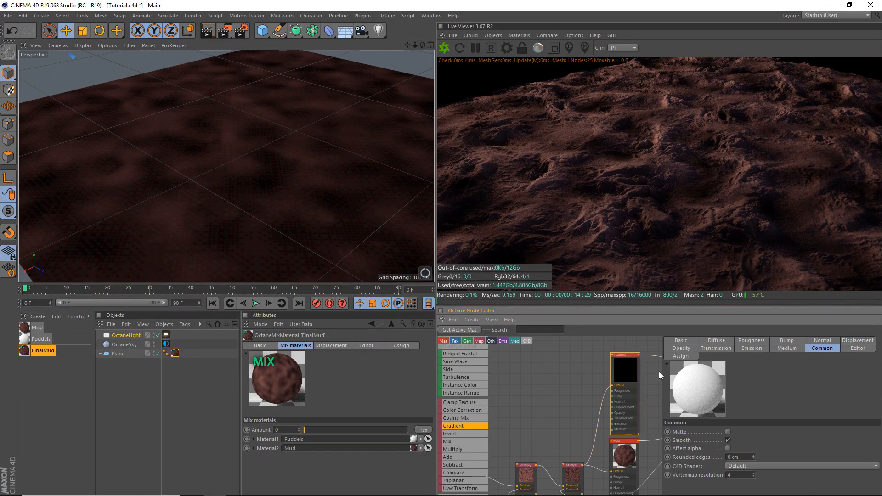
pyautogui.click(716, 340)
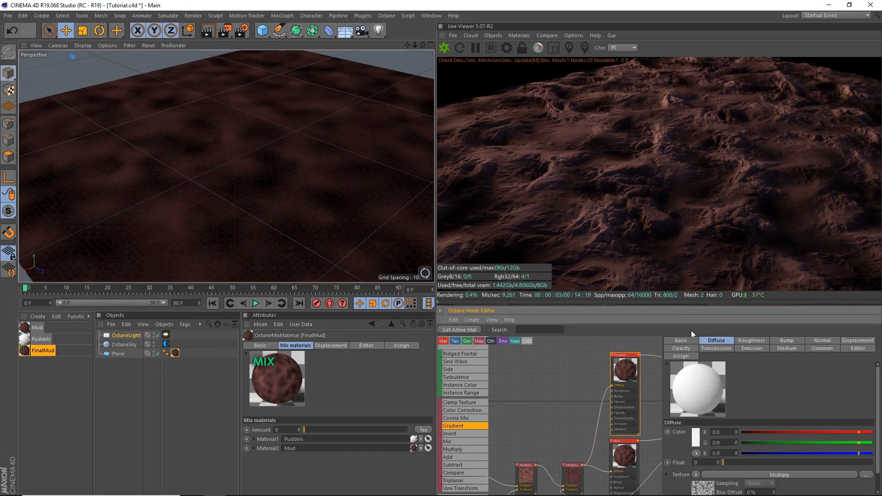
pyautogui.click(681, 341)
pyautogui.click(722, 450)
pyautogui.click(723, 464)
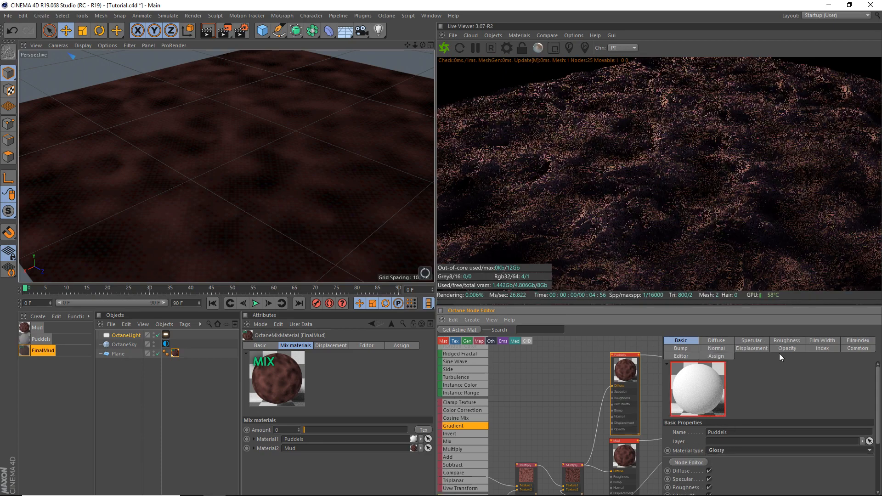
# Set the Puddels material's index of refraction to 1.333 and save the scene.
pyautogui.click(827, 348)
pyautogui.doubleClick(700, 432)
pyautogui.write('3')
pyautogui.press('BackSpace')
pyautogui.write('1.333')
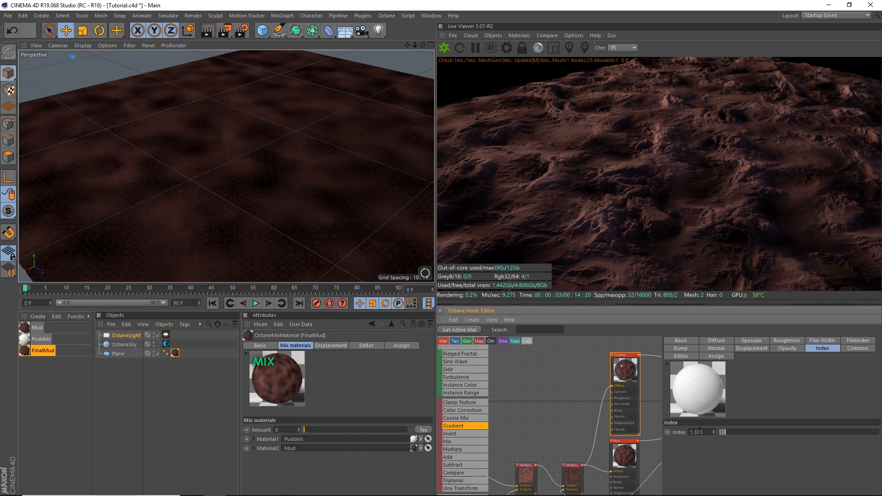
pyautogui.press('Return')
pyautogui.hotkey('ctrl', 's')
# Set the Puddels material's roughness float to 0.25 and save the scene.
pyautogui.click(785, 340)
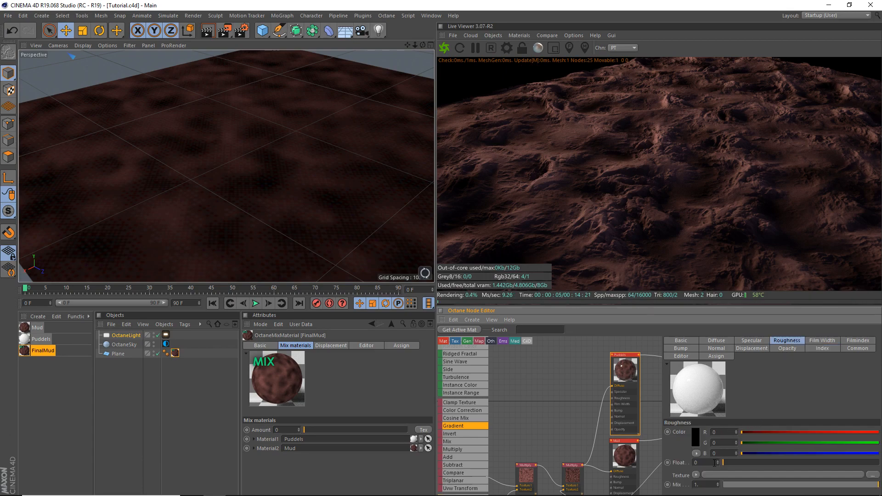
pyautogui.write('0.2')
pyautogui.press('Return')
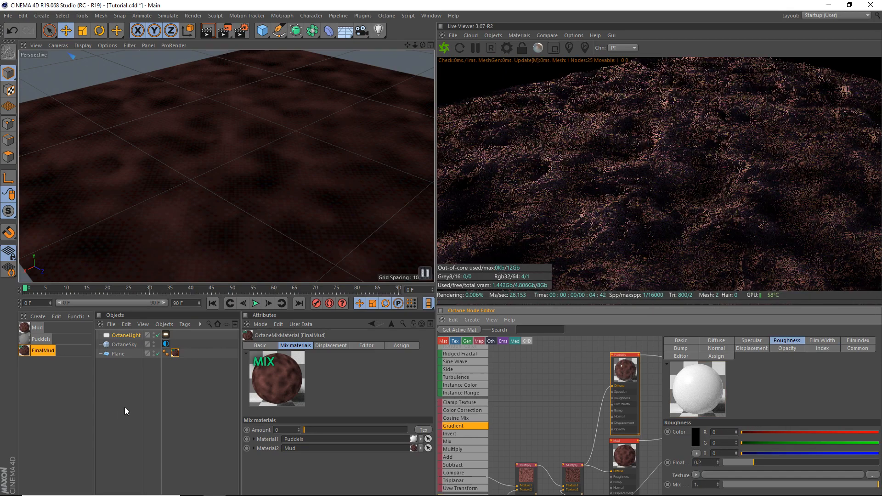
pyautogui.click(711, 462)
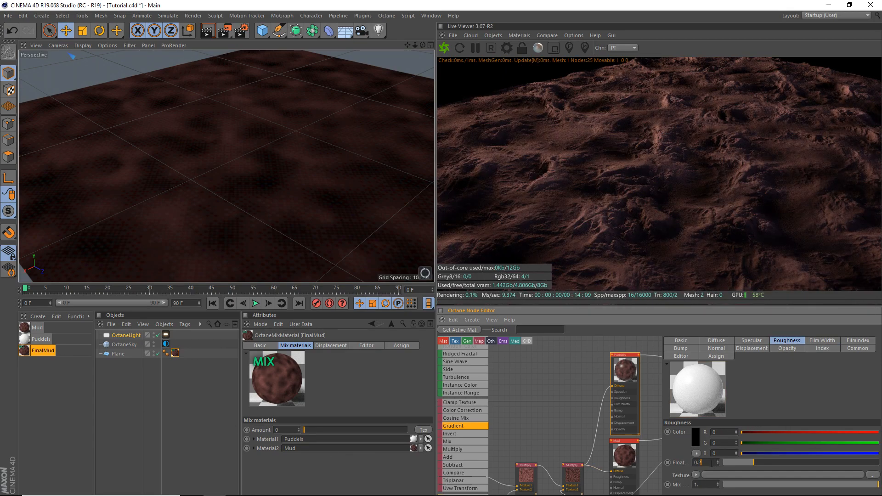
pyautogui.write('5')
pyautogui.press('Return')
pyautogui.hotkey('ctrl', 's')
# Add an Invert node and a Color Correction node above the Multiply nodes in the node graph.
pyautogui.click(175, 353)
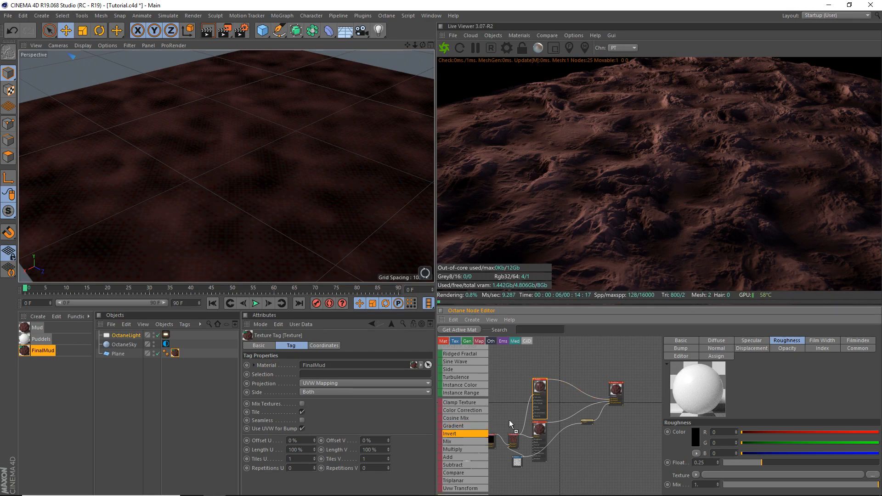
pyautogui.scroll(4, 515, 422)
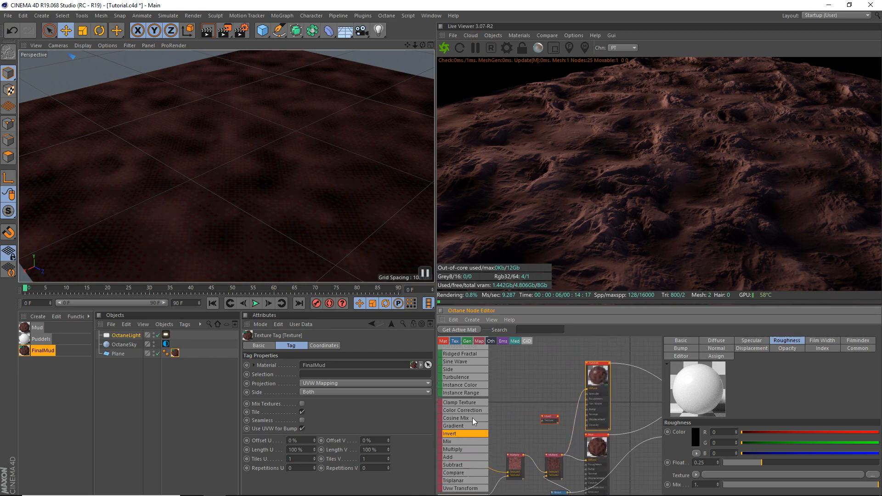
pyautogui.moveTo(468, 409); pyautogui.dragTo(561, 414)
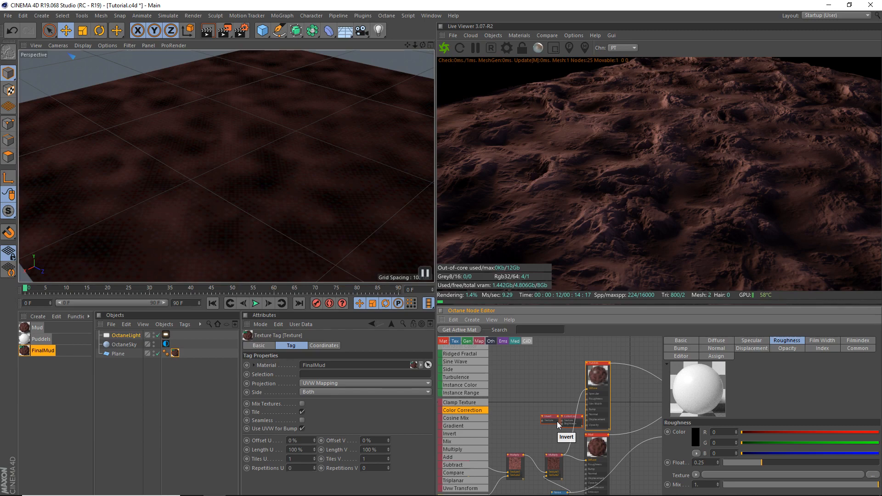
# Connect the Multiply feeding Mud to the Invert node and feed Invert into the Color Correction texture input.
pyautogui.scroll(3, 562, 490)
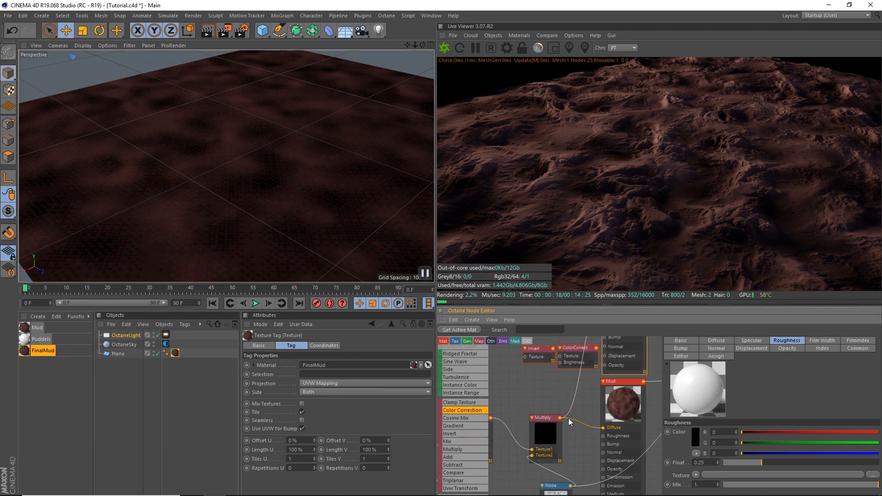
pyautogui.moveTo(560, 419); pyautogui.dragTo(548, 376)
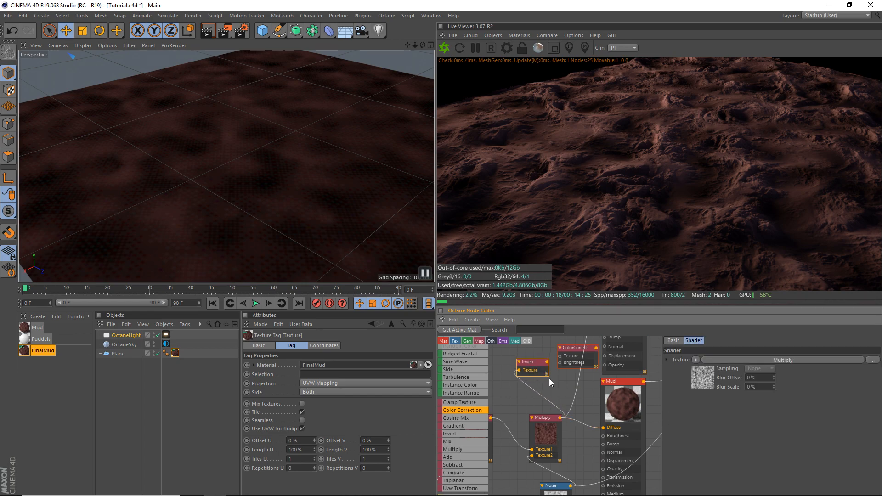
pyautogui.moveTo(580, 348); pyautogui.dragTo(555, 364)
pyautogui.moveTo(562, 364); pyautogui.dragTo(517, 390, button='middle')
# Move the FinalMud and Displacement nodes closer to the materials and connect Color Correction to FinalMud's Amount input.
pyautogui.scroll(-3, 547, 403)
pyautogui.scroll(-3, 529, 393)
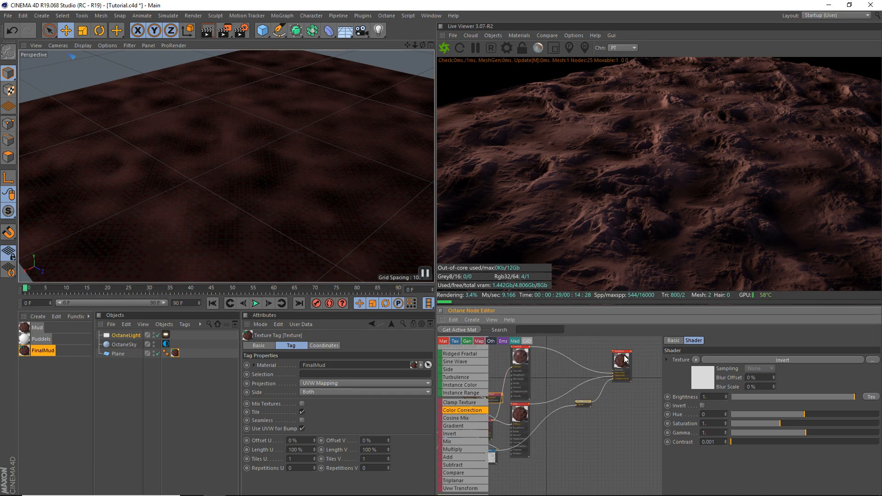
pyautogui.moveTo(628, 361); pyautogui.dragTo(580, 372)
pyautogui.moveTo(582, 404); pyautogui.dragTo(555, 424)
pyautogui.scroll(3, 529, 407)
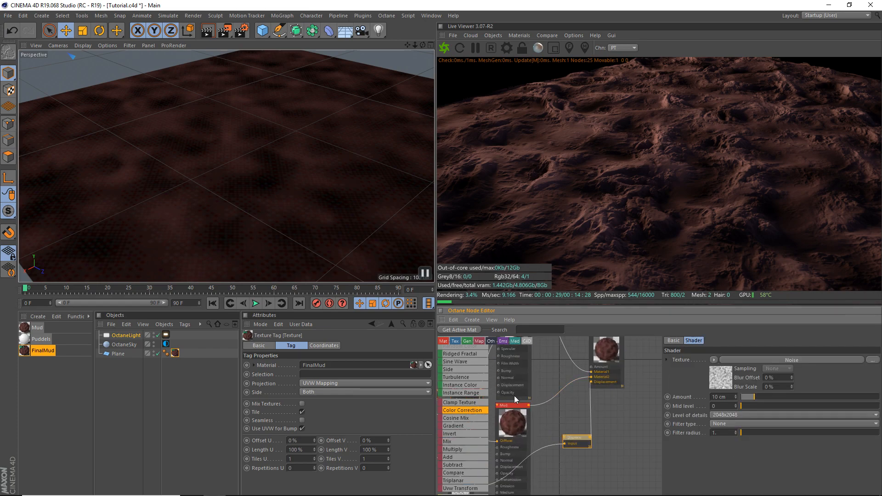
pyautogui.moveTo(498, 392); pyautogui.dragTo(609, 370)
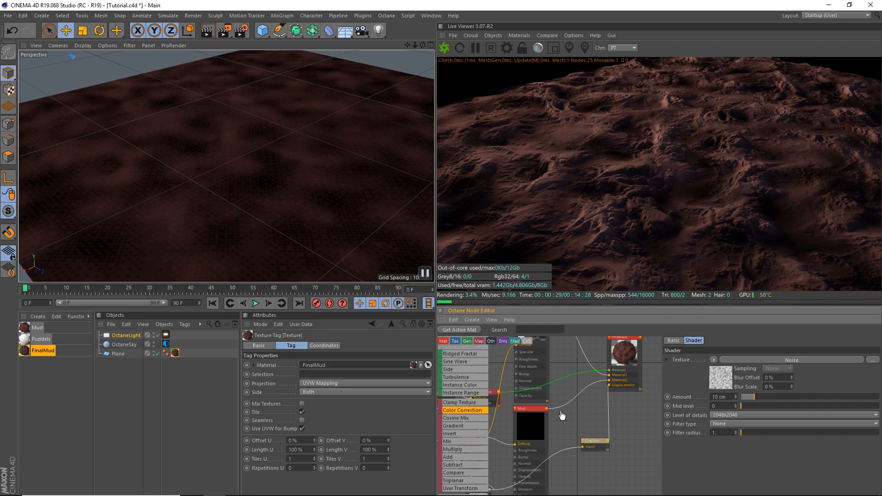
pyautogui.scroll(1, 588, 377)
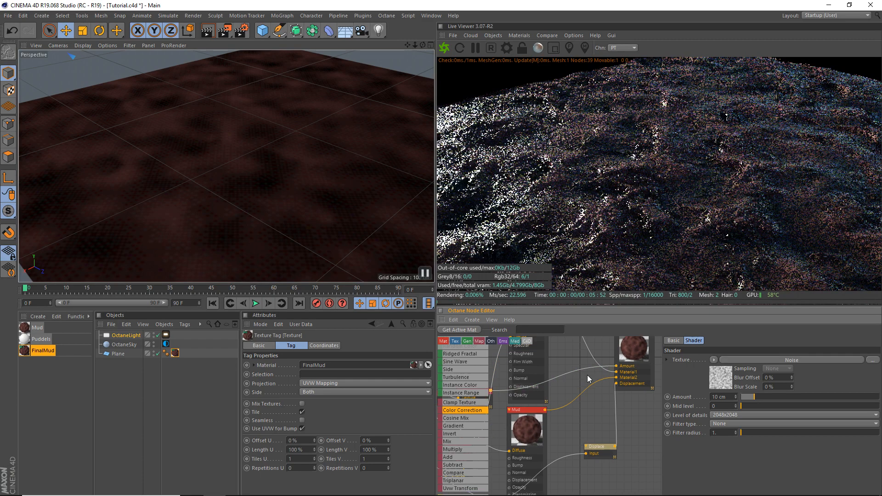
# Set the Color Correction node's contrast to 35 and its gamma to 10.
pyautogui.moveTo(570, 373); pyautogui.dragTo(629, 379, button='middle')
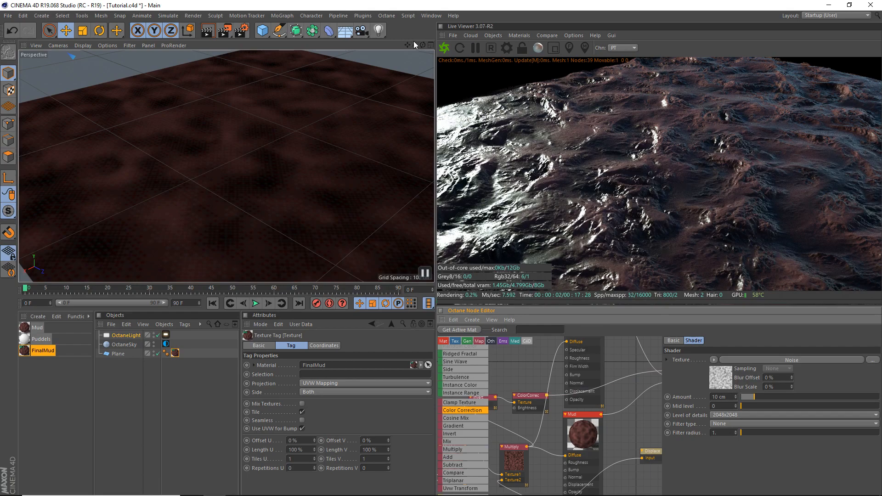
pyautogui.moveTo(422, 45); pyautogui.dragTo(423, 54)
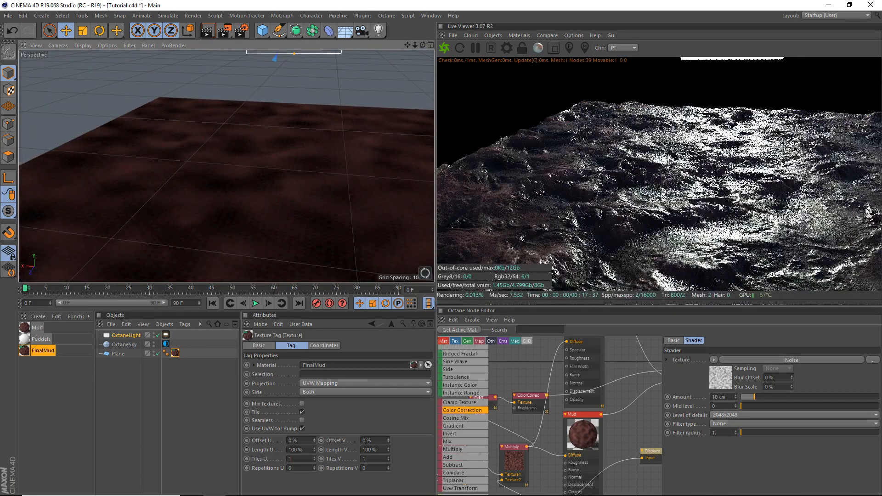
pyautogui.moveTo(559, 439); pyautogui.dragTo(600, 457, button='middle')
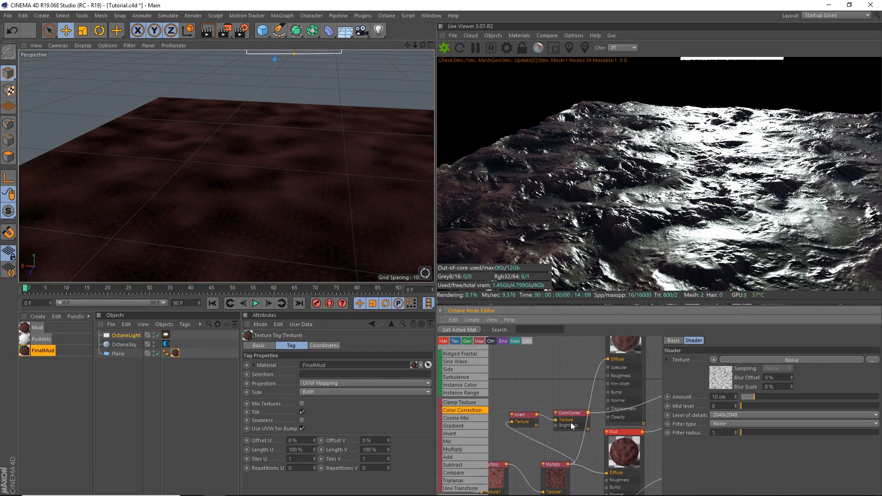
pyautogui.click(571, 422)
pyautogui.write('35')
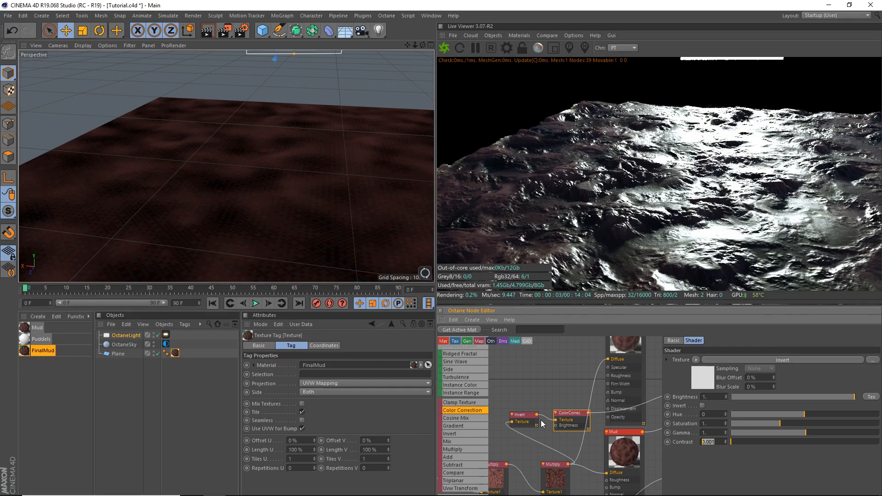
pyautogui.press('Return')
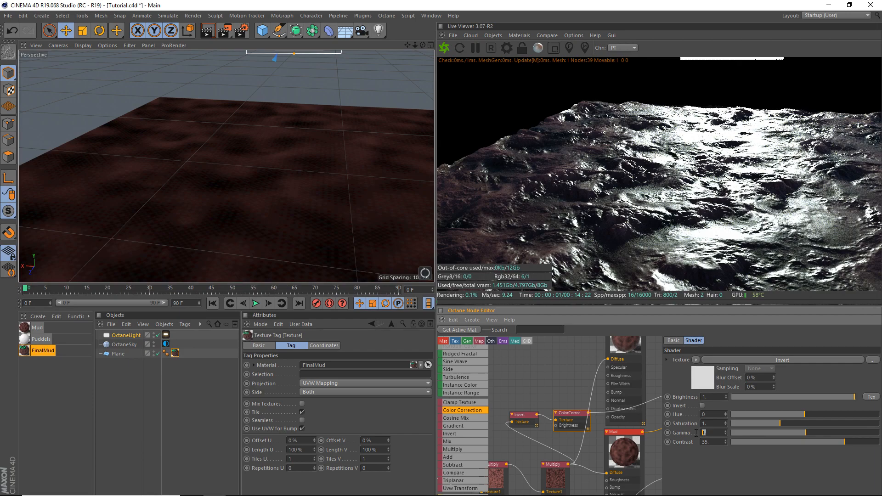
pyautogui.write('10')
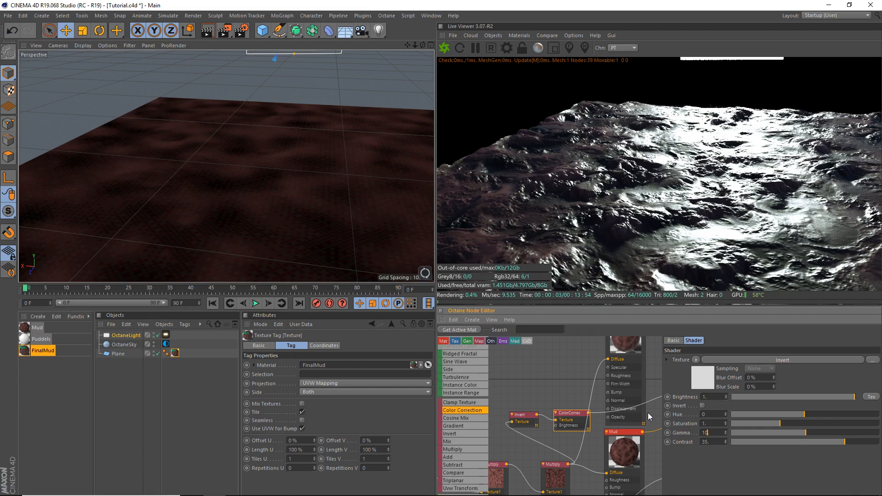
pyautogui.press('Return')
# Lower the saturation of the end colour in the Gradient feeding the Multiply node to 19%.
pyautogui.scroll(-3, 308, 152)
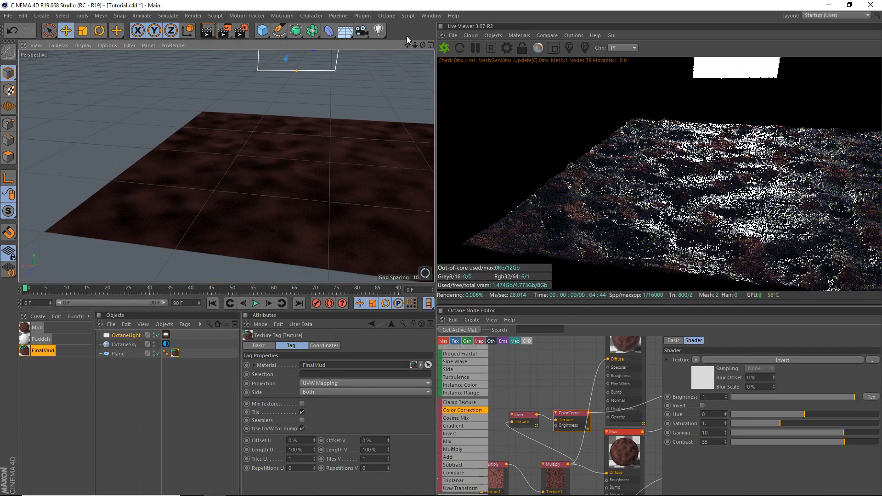
pyautogui.moveTo(422, 45); pyautogui.dragTo(425, 84)
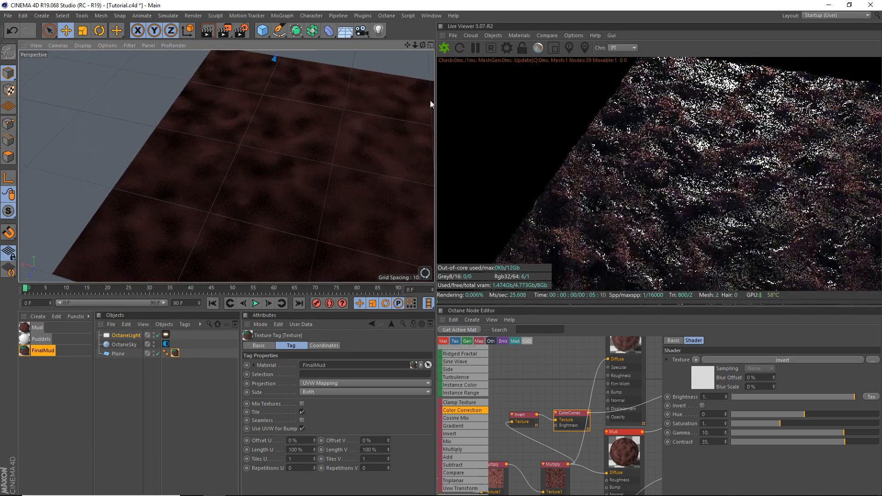
pyautogui.scroll(3, 280, 207)
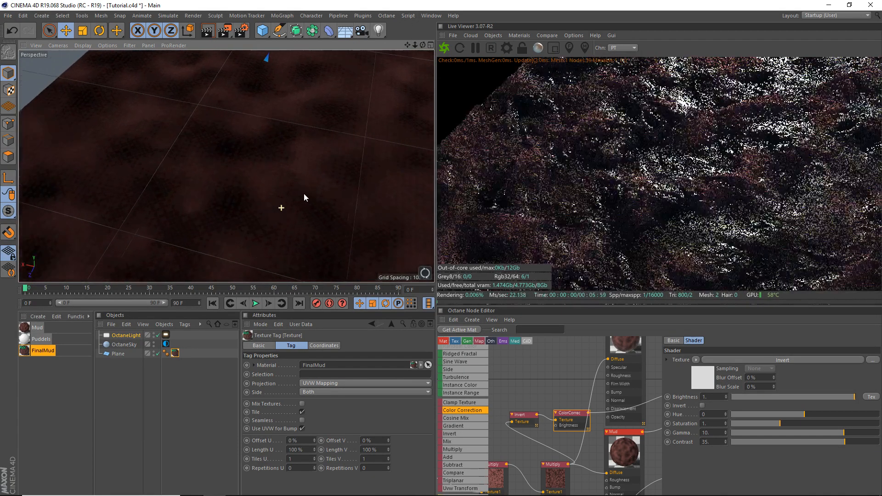
pyautogui.moveTo(550, 388); pyautogui.dragTo(572, 380, button='middle')
pyautogui.moveTo(517, 487); pyautogui.dragTo(618, 413, button='middle')
pyautogui.click(515, 402)
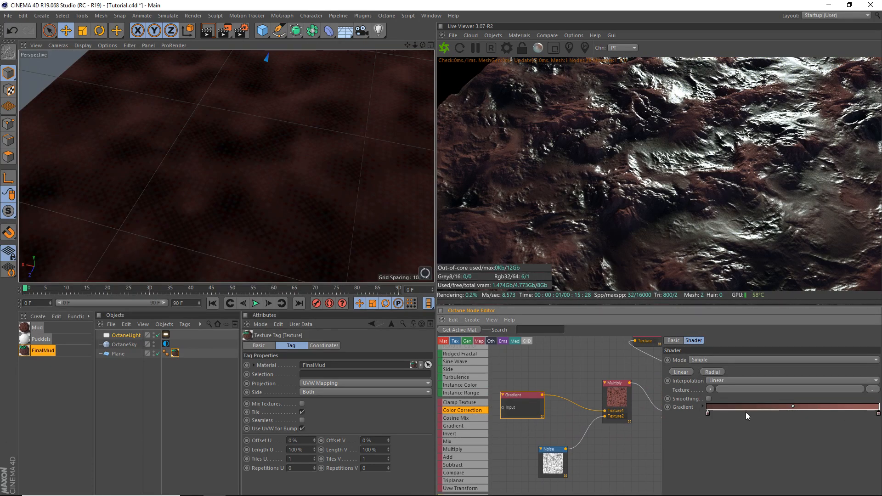
pyautogui.doubleClick(877, 413)
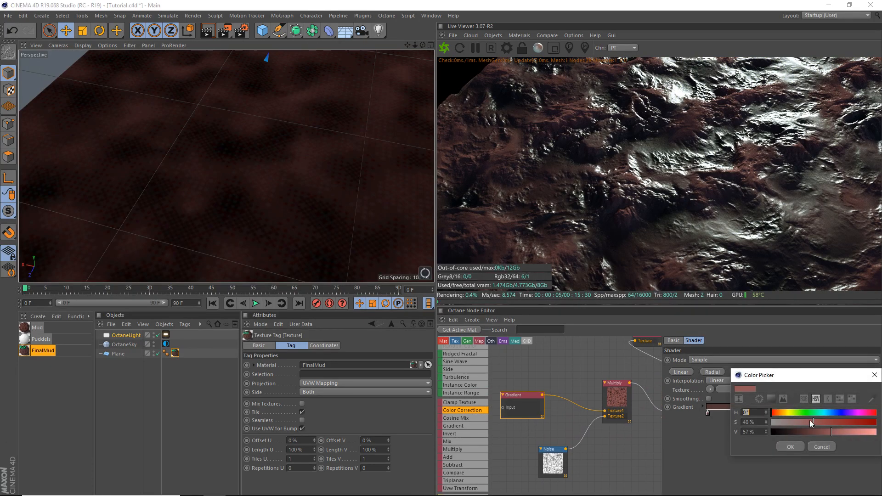
pyautogui.moveTo(817, 423); pyautogui.dragTo(789, 426)
pyautogui.click(788, 446)
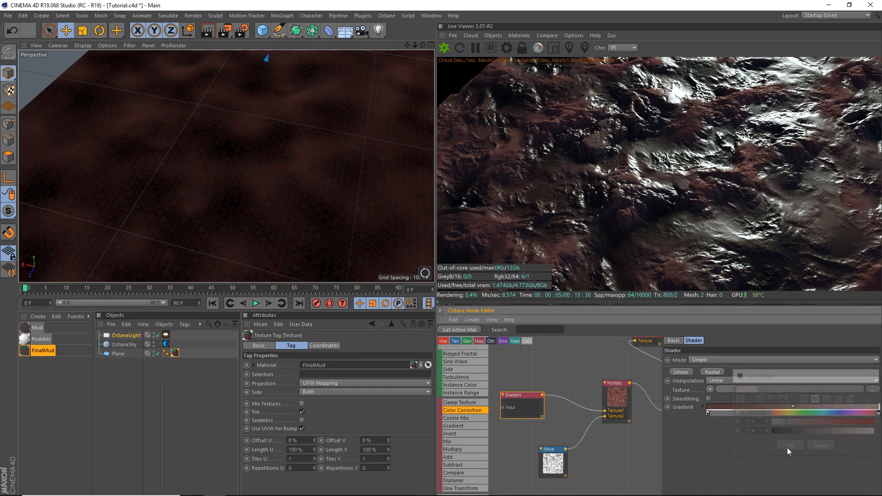
pyautogui.doubleClick(878, 413)
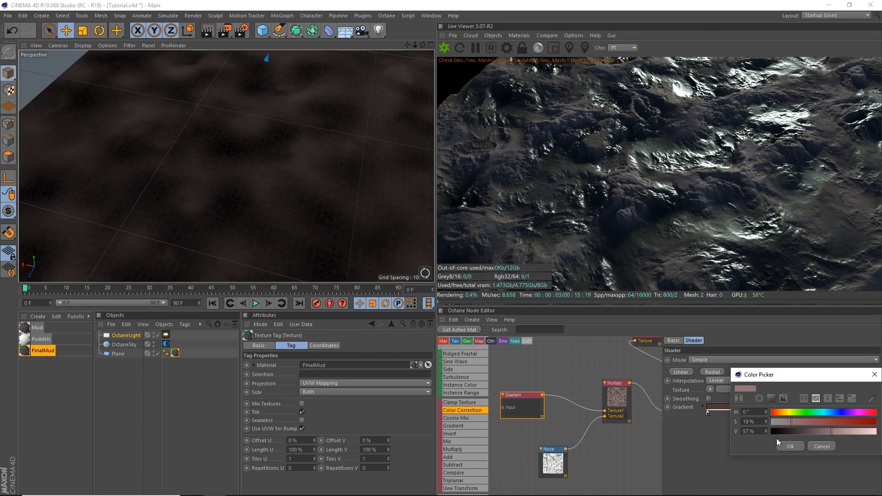
pyautogui.click(790, 446)
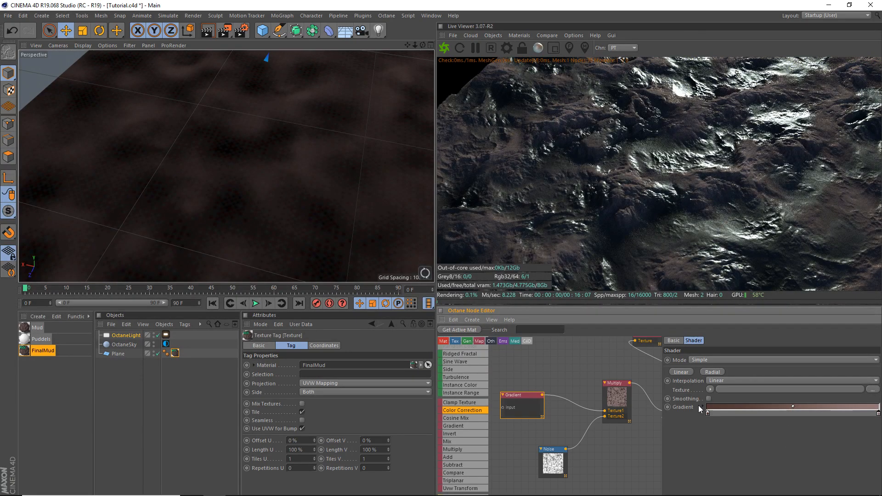
# Lighten the start colour of the same Gradient to saturation 43% and value 67%, keeping the hue at 9°.
pyautogui.doubleClick(707, 413)
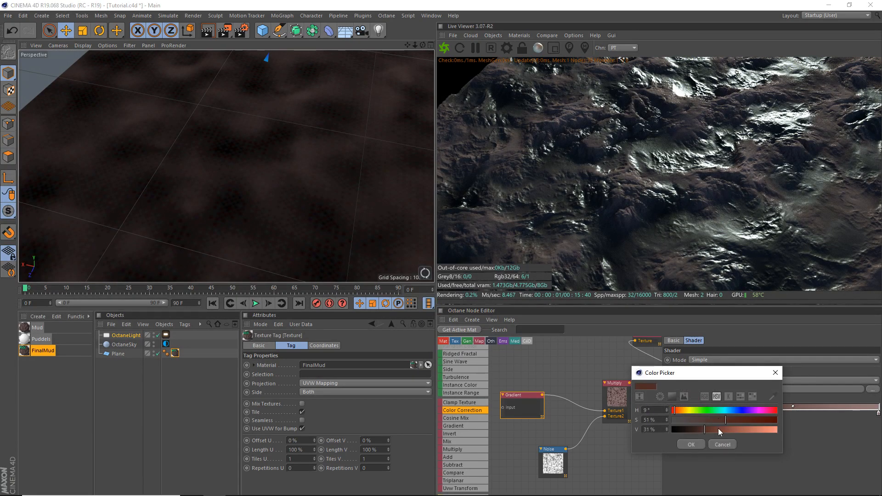
pyautogui.click(690, 444)
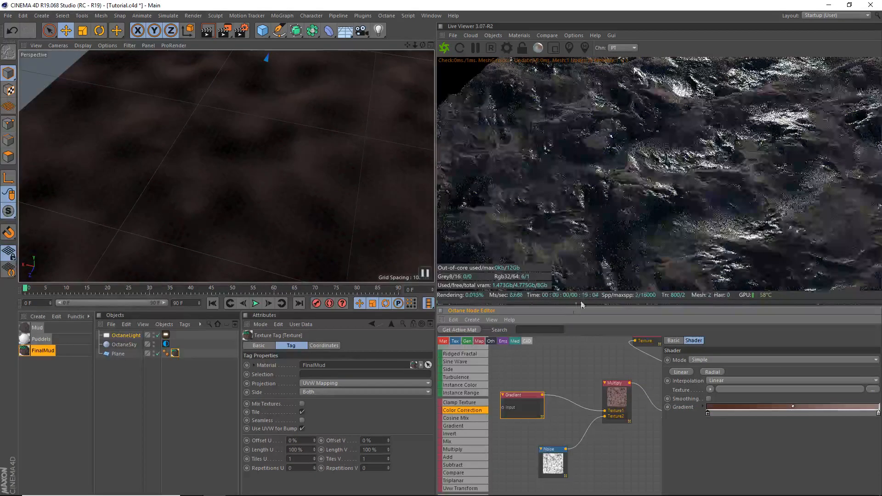
pyautogui.click(708, 413)
pyautogui.doubleClick(709, 414)
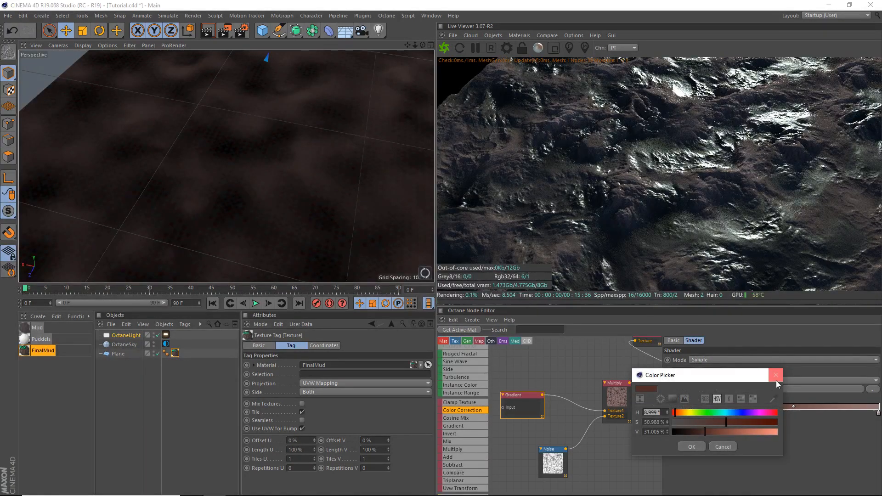
pyautogui.click(776, 374)
pyautogui.moveTo(709, 414); pyautogui.dragTo(707, 413)
pyautogui.doubleClick(708, 412)
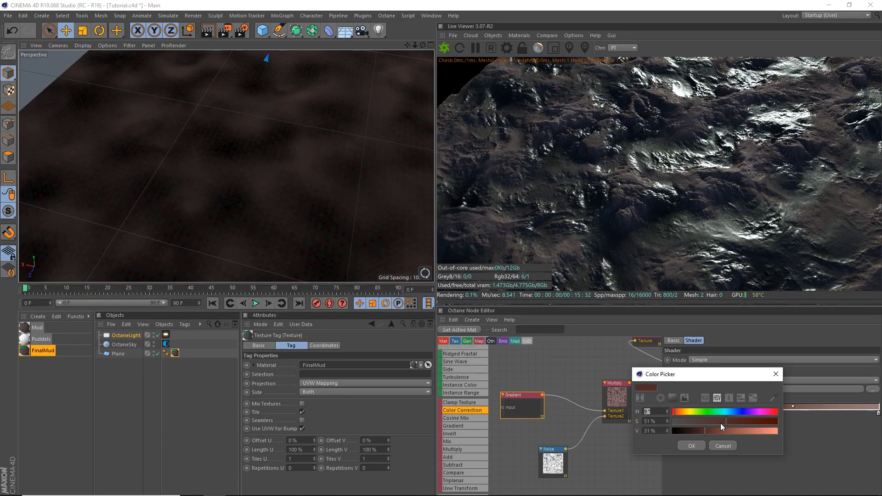
pyautogui.click(688, 443)
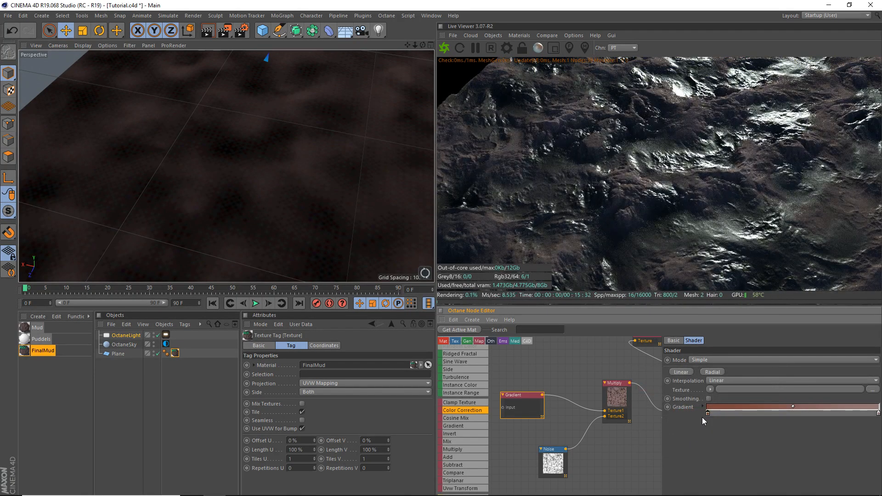
pyautogui.doubleClick(707, 414)
pyautogui.click(710, 421)
pyautogui.moveTo(730, 431); pyautogui.dragTo(743, 432)
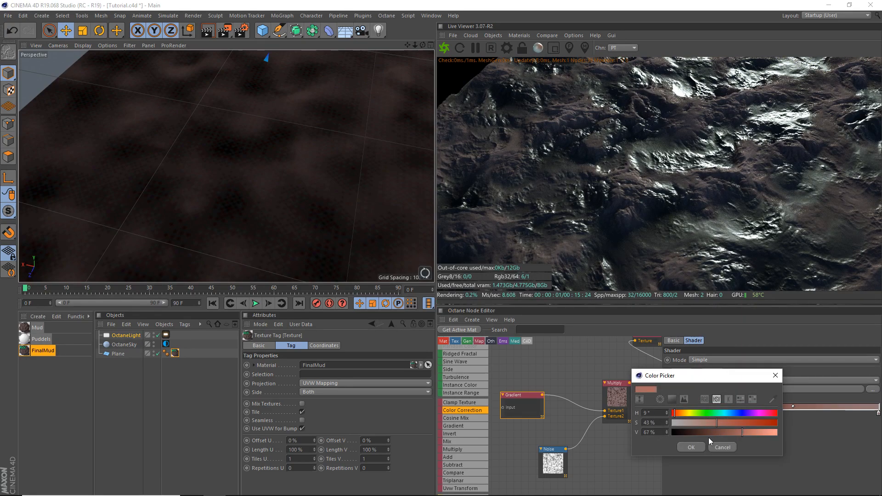
pyautogui.click(693, 446)
# Raise the OctaneLight's power to about 173.78 in its light tag.
pyautogui.scroll(-5, 339, 151)
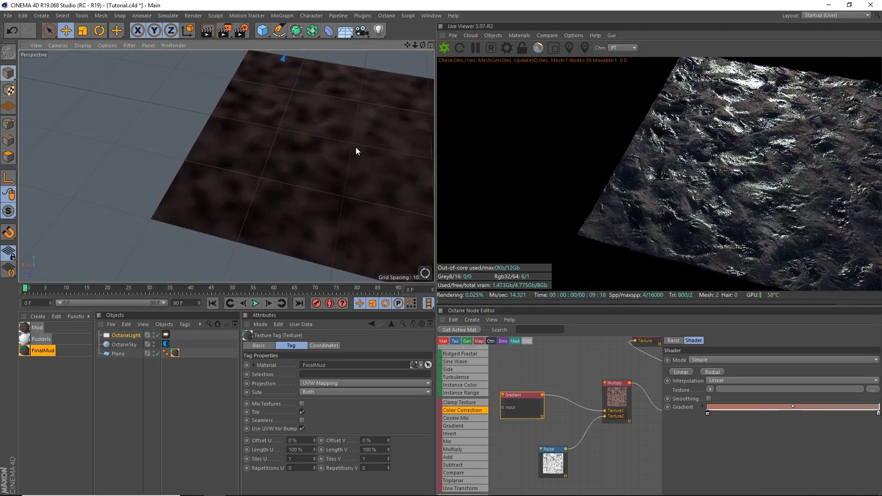
pyautogui.scroll(3, 387, 124)
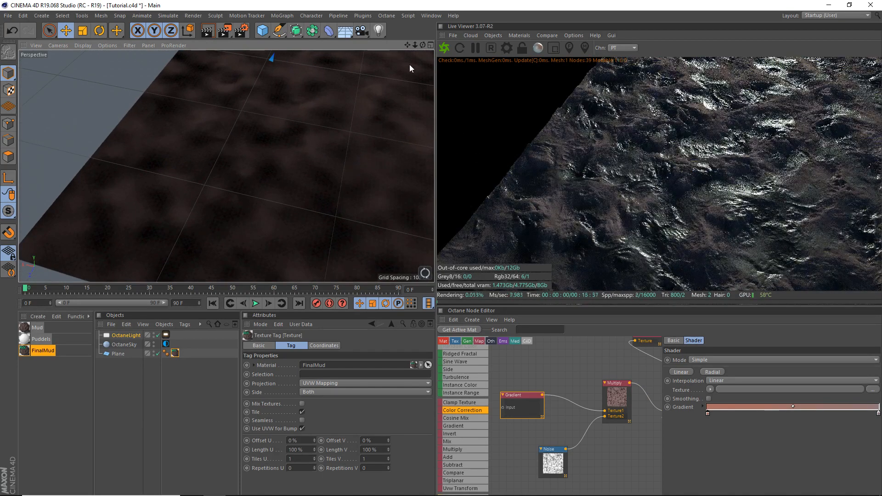
pyautogui.moveTo(421, 43); pyautogui.dragTo(421, 44)
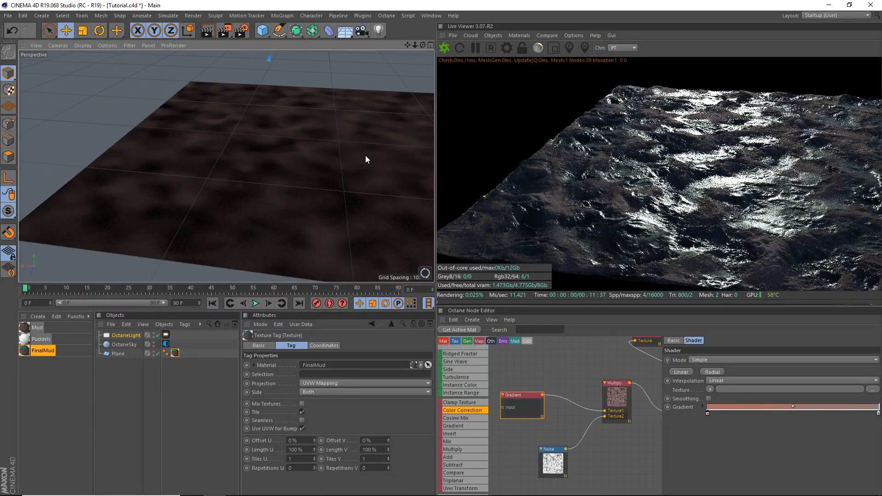
pyautogui.click(166, 335)
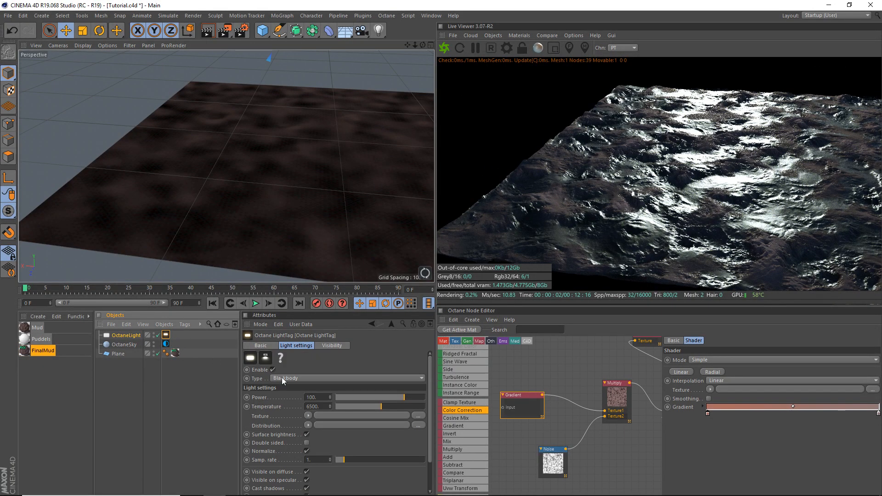
pyautogui.moveTo(405, 396); pyautogui.dragTo(407, 396)
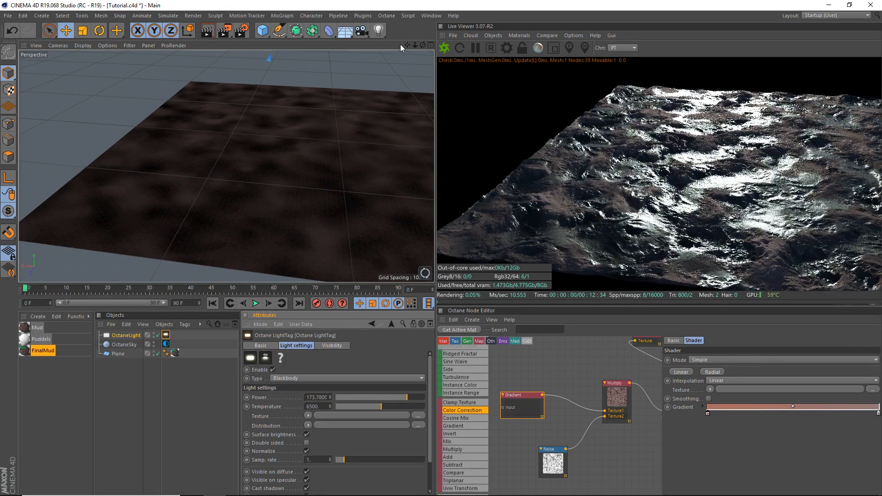
# Adjust the Color Correction node's gamma, settling on about 26.72 to shrink the puddle areas.
pyautogui.moveTo(422, 44); pyautogui.dragTo(423, 49)
pyautogui.scroll(3, 301, 116)
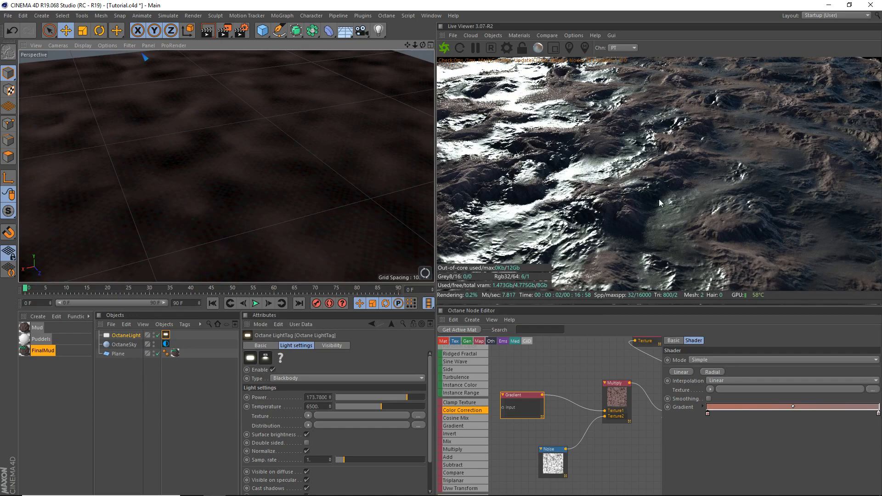
pyautogui.scroll(-2, 293, 176)
pyautogui.scroll(-3, 293, 175)
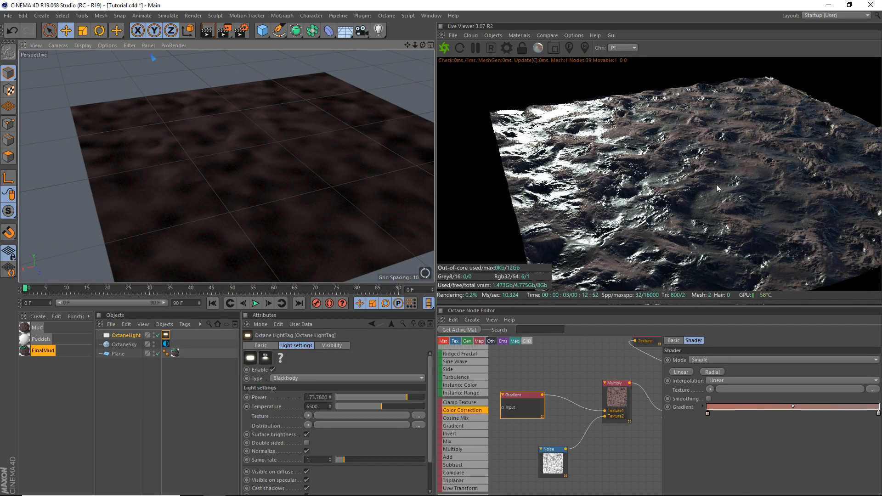
pyautogui.moveTo(592, 406); pyautogui.dragTo(535, 451, button='middle')
pyautogui.moveTo(595, 402); pyautogui.dragTo(562, 415, button='middle')
pyautogui.moveTo(614, 393)
pyautogui.mouseDown(button='middle')
pyautogui.moveTo(580, 400)
pyautogui.moveTo(598, 388)
pyautogui.mouseUp(button='middle')
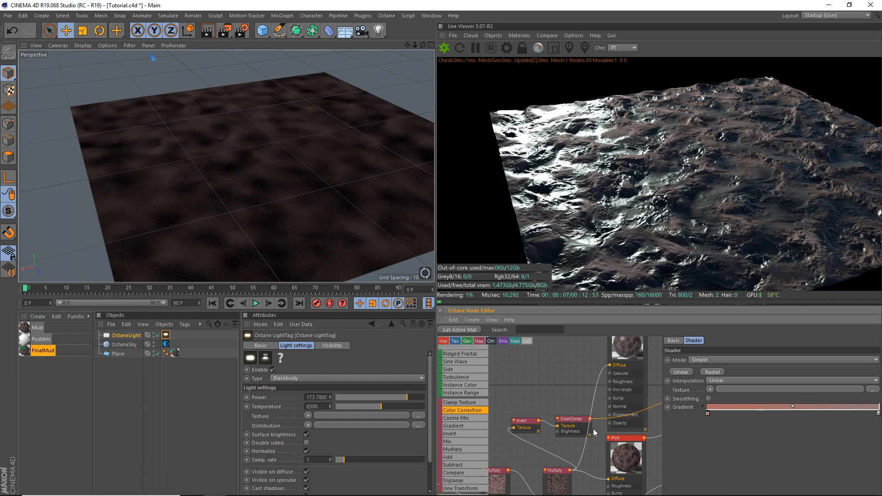
pyautogui.click(573, 423)
pyautogui.scroll(1, 567, 429)
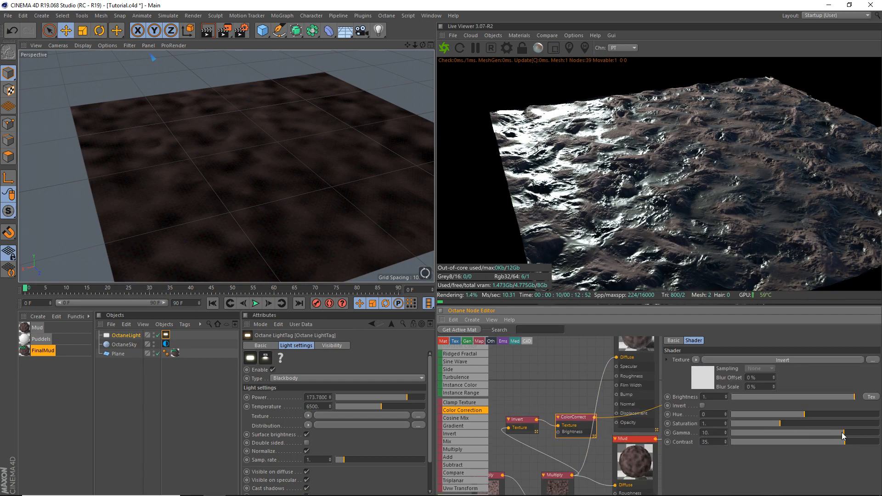
pyautogui.moveTo(838, 432); pyautogui.dragTo(812, 429)
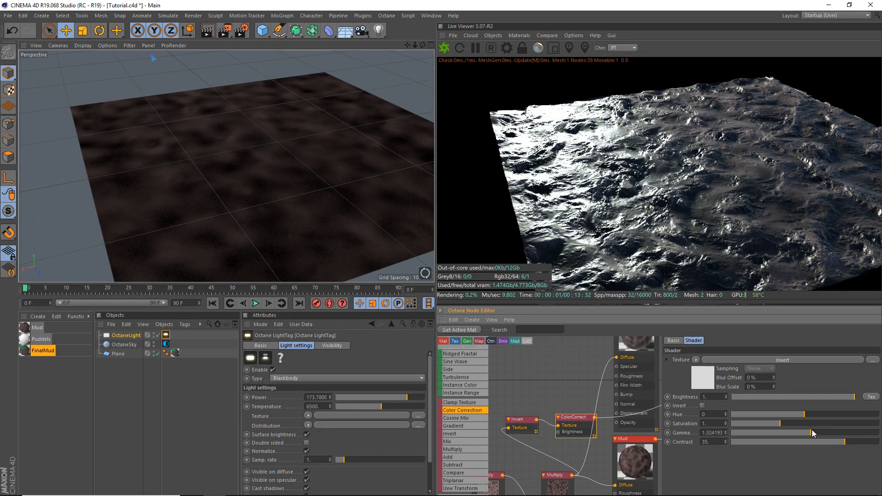
pyautogui.moveTo(811, 431); pyautogui.dragTo(860, 436)
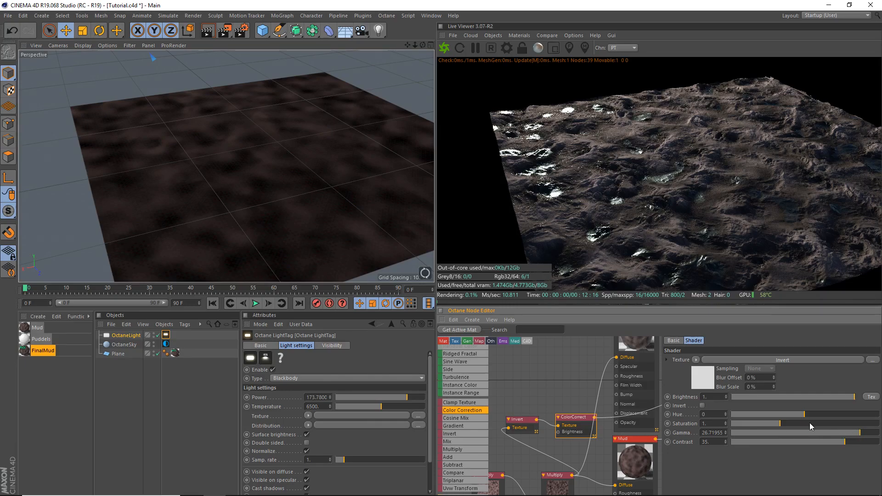
# Examine the puddle distribution across the mud plane in the live render, up close and from farther away.
pyautogui.keyDown('alt'); pyautogui.moveTo(266, 127); pyautogui.dragTo(334, 192, button='right'); pyautogui.keyUp('alt')
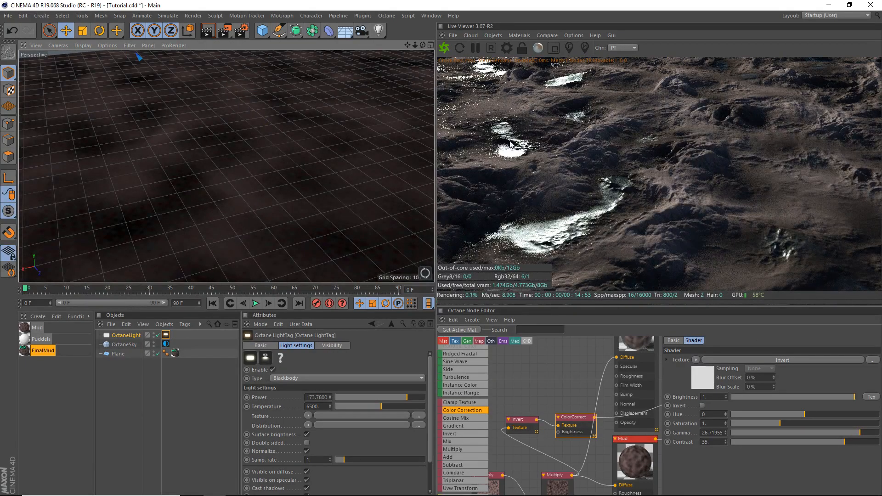
pyautogui.moveTo(421, 46); pyautogui.dragTo(360, 87)
pyautogui.scroll(-5, 360, 89)
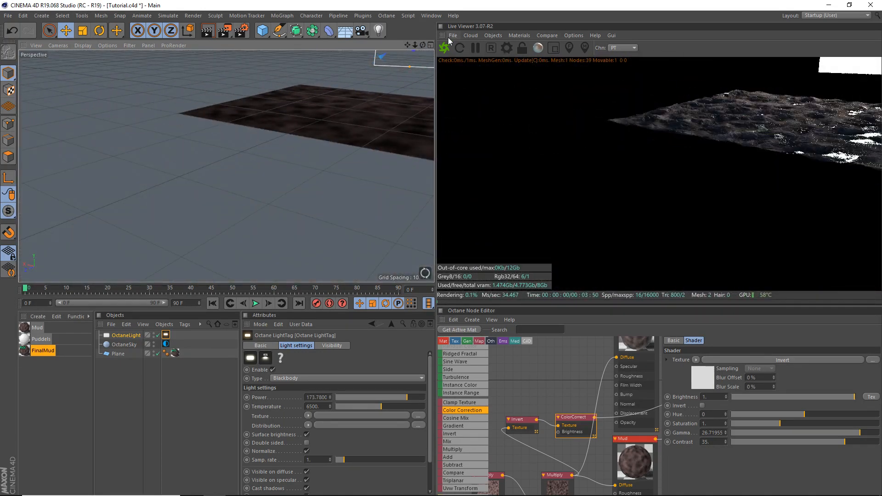
pyautogui.moveTo(408, 45); pyautogui.dragTo(452, 62)
pyautogui.moveTo(408, 45); pyautogui.dragTo(377, 21)
pyautogui.scroll(5, 324, 152)
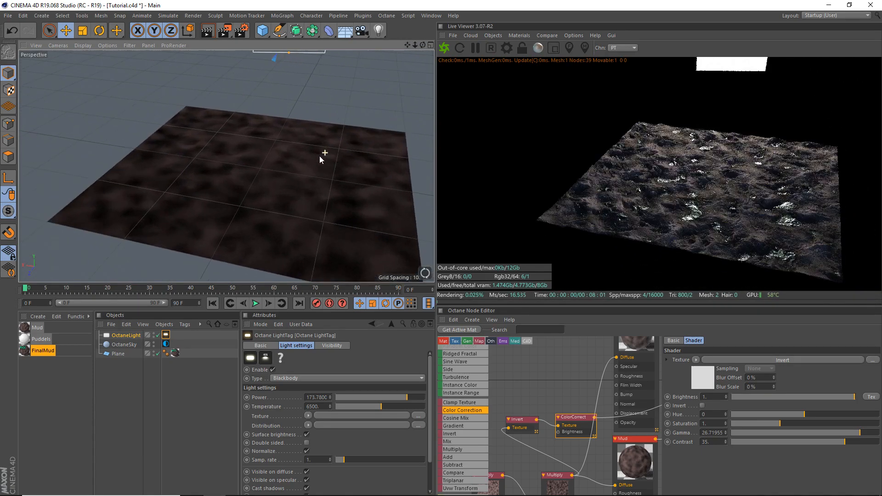